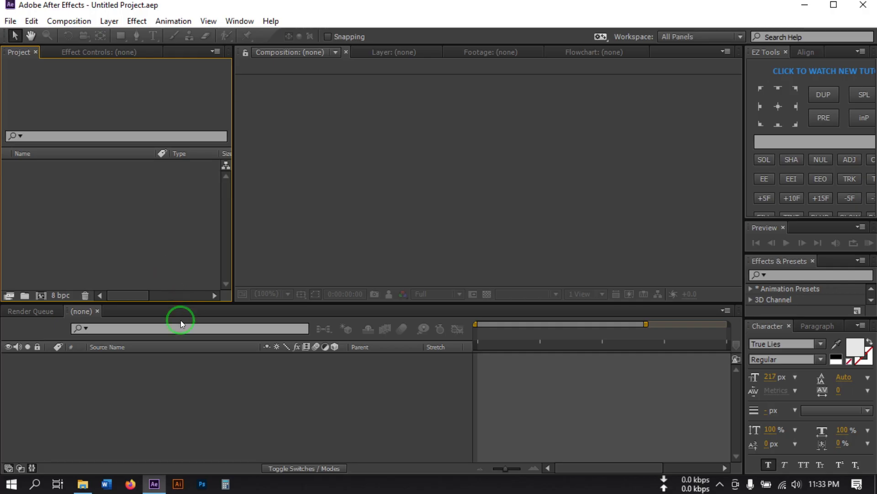
Import Background.jpg, Logo_Texture.jpg, Particle Dust.mp4 and Smoke_Explosion.mp4 from Logo Impact > Files.
click(82, 484)
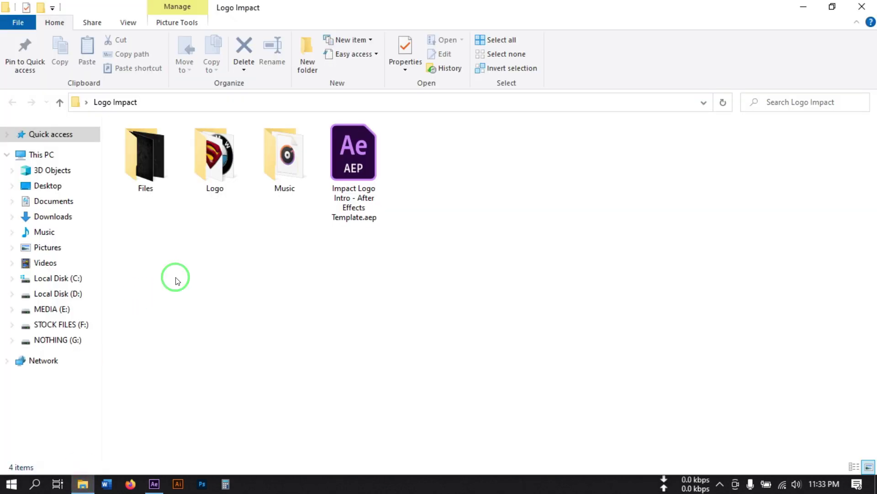
double_click(144, 159)
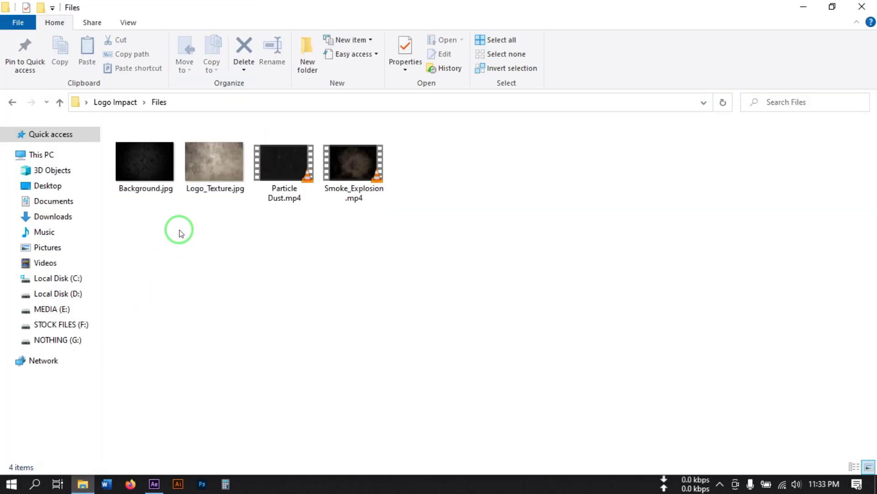
drag(147, 238, 270, 200)
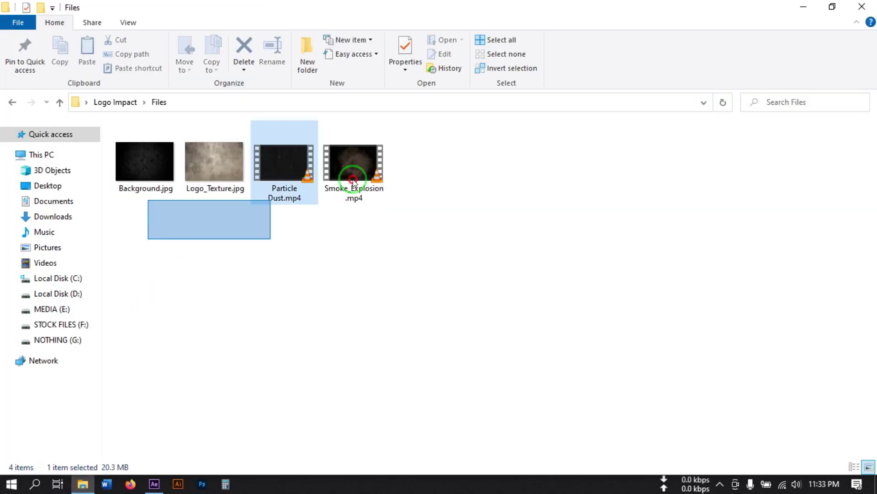
click(14, 106)
double_click(134, 155)
click(148, 248)
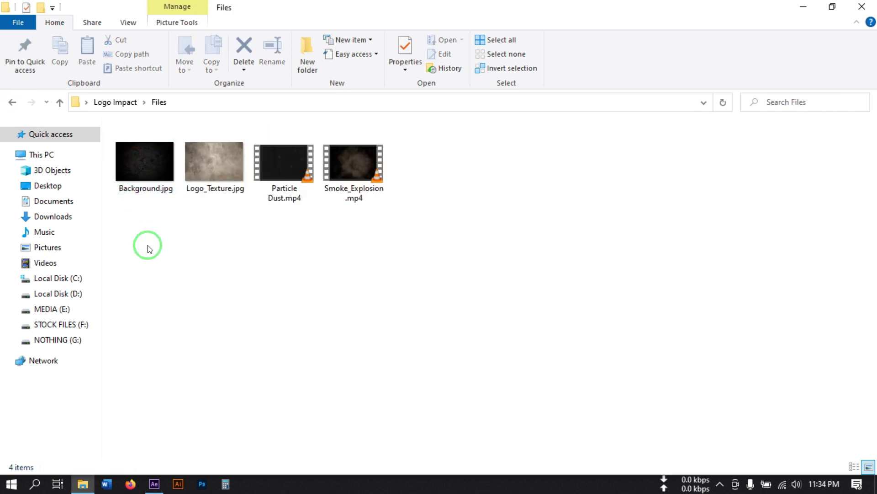
drag(147, 248, 52, 195)
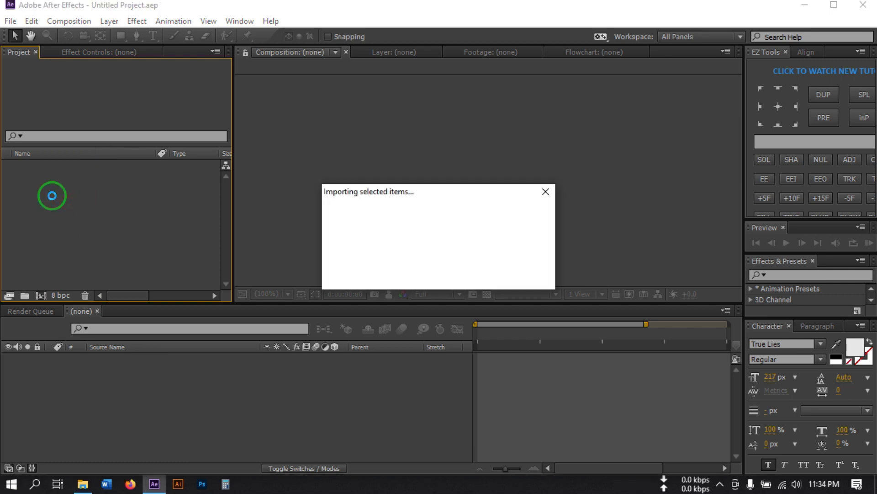
Create a composition named main at 1920×1080, 30 fps, 0:00:05:00 duration.
click(85, 228)
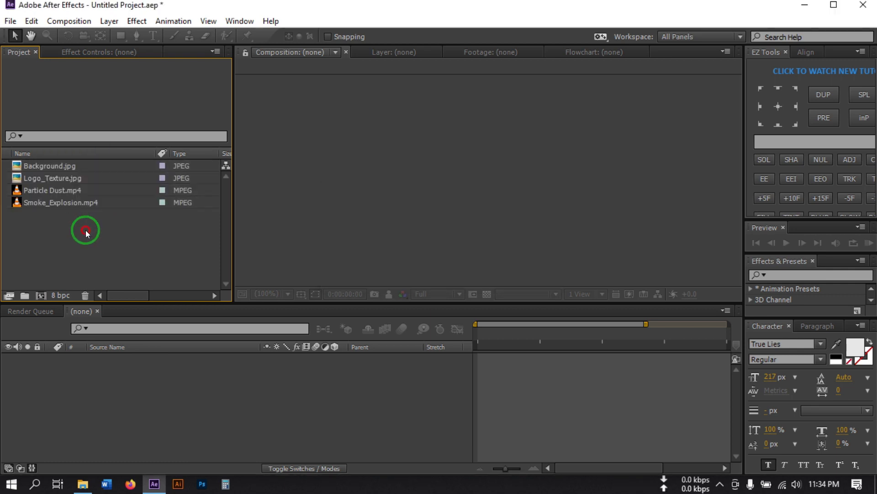
click(41, 296)
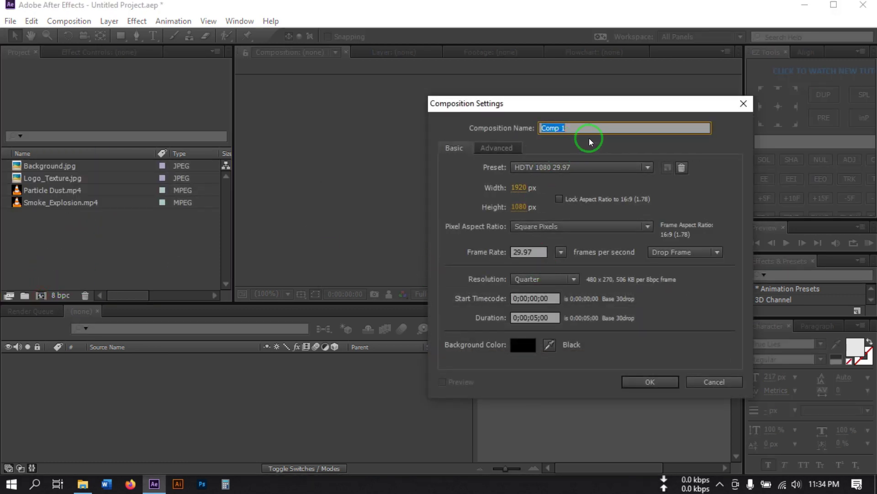
click(560, 251)
click(581, 366)
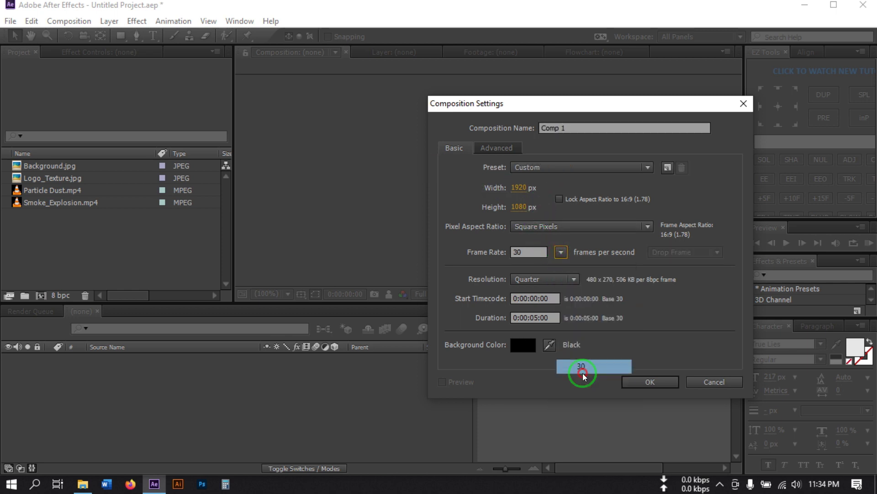
click(572, 129)
double_click(572, 129)
text(ma)
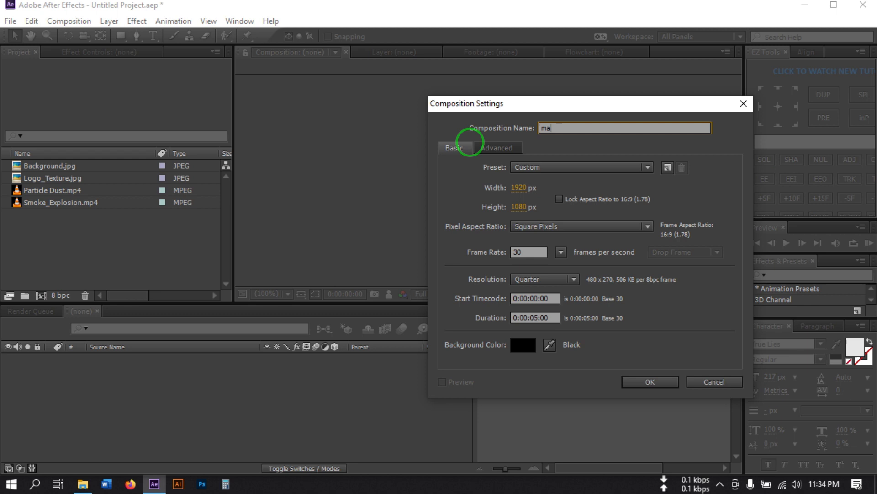
text(in)
click(533, 327)
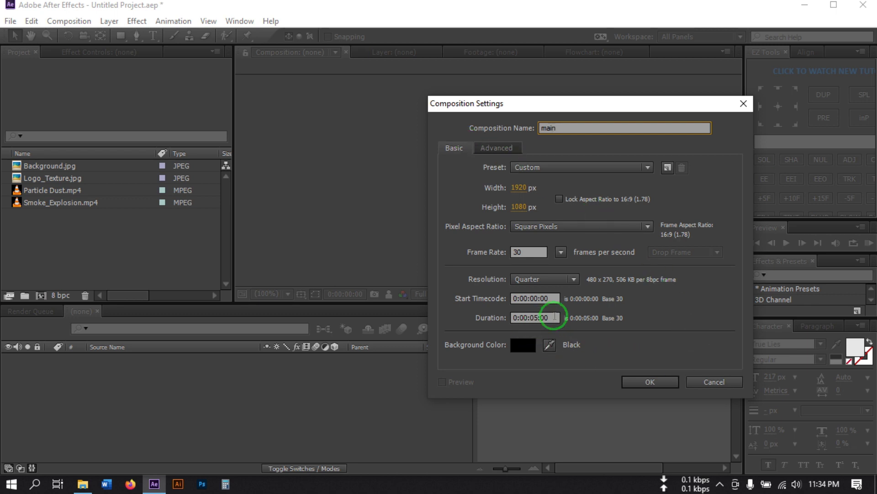
click(644, 382)
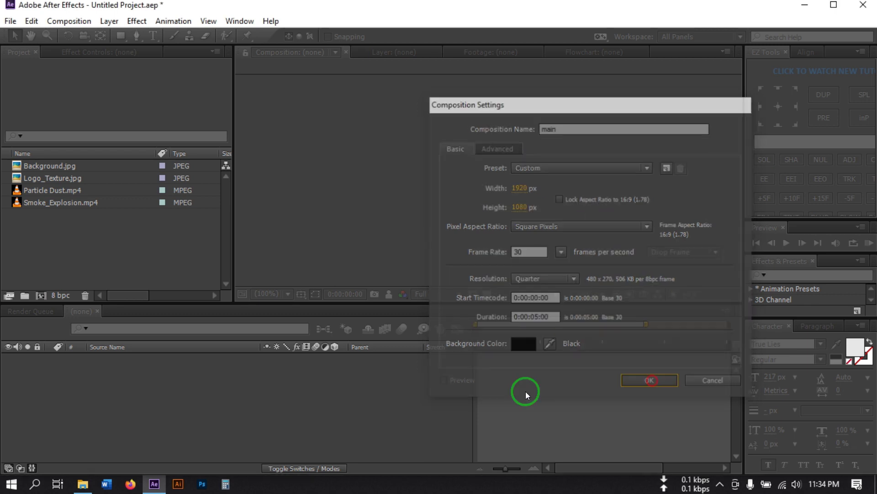
click(77, 250)
Add Background.jpg to main, then import BMW.png from the Logo folder and layer it on top.
drag(41, 167, 127, 392)
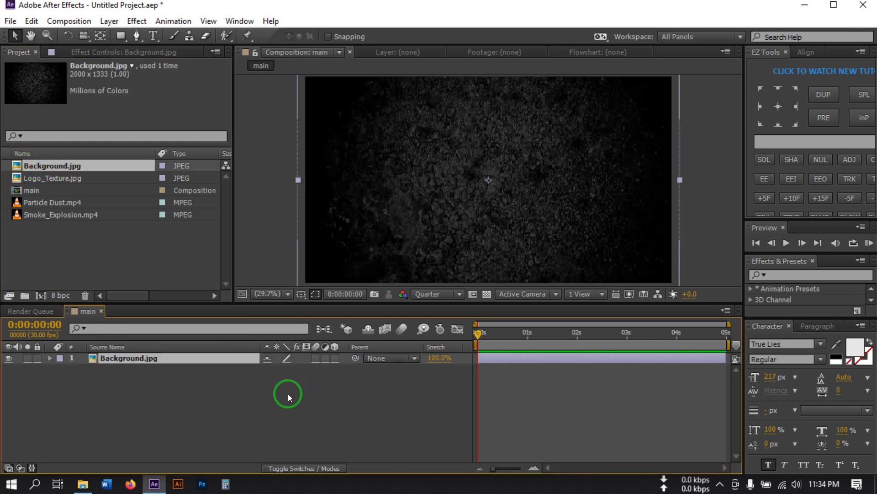
click(138, 413)
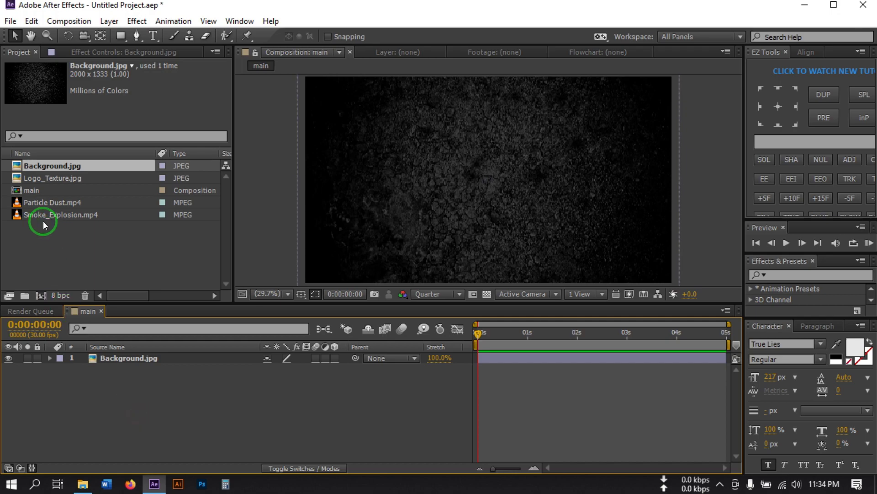
click(82, 484)
click(13, 102)
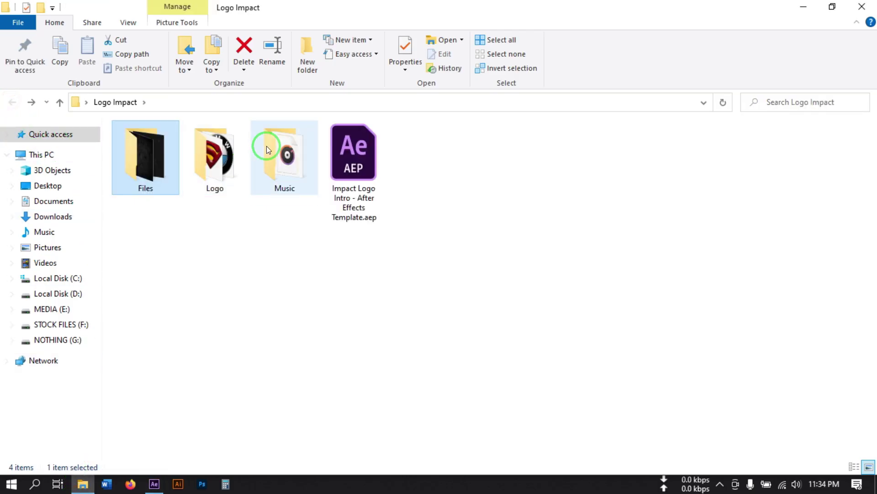
click(215, 156)
double_click(215, 156)
drag(175, 164, 69, 246)
drag(33, 180, 116, 356)
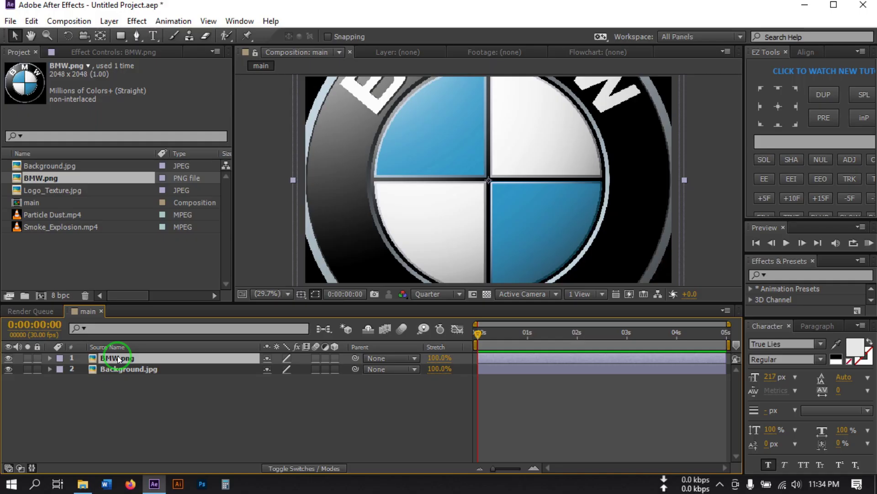
Scale the BMW.png layer down to 18%.
key(s)
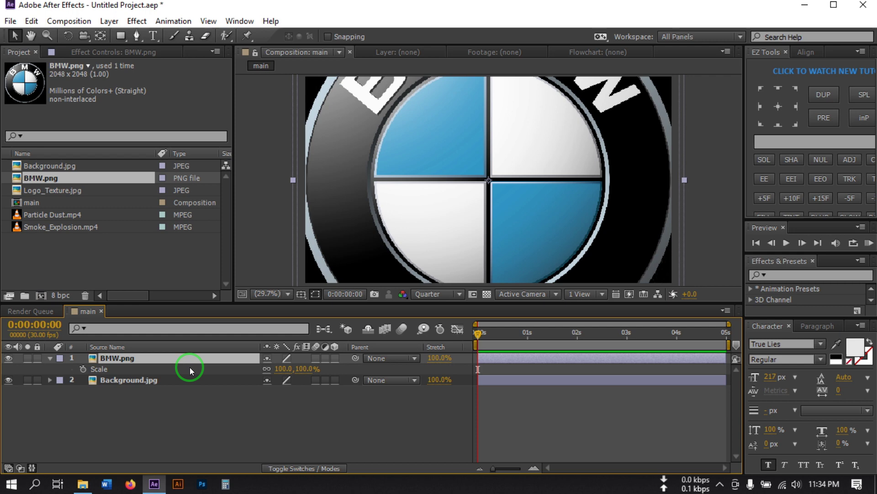
click(278, 368)
text(1)
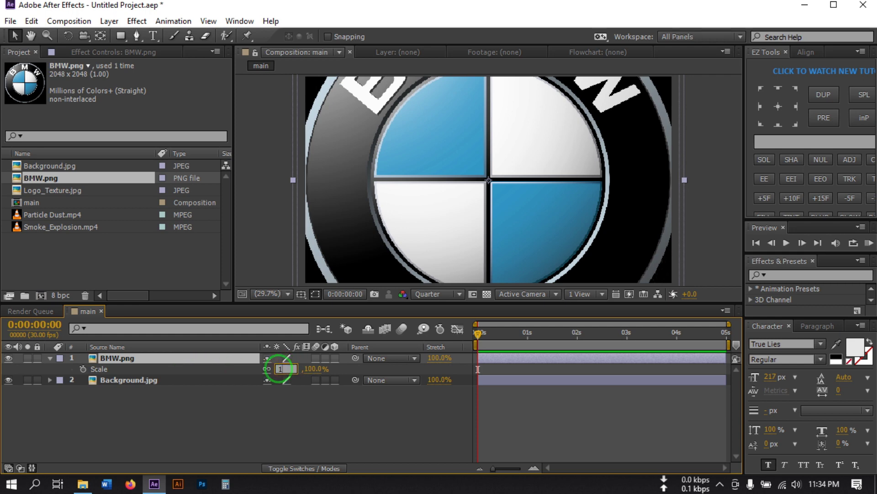
text(8)
key(Return)
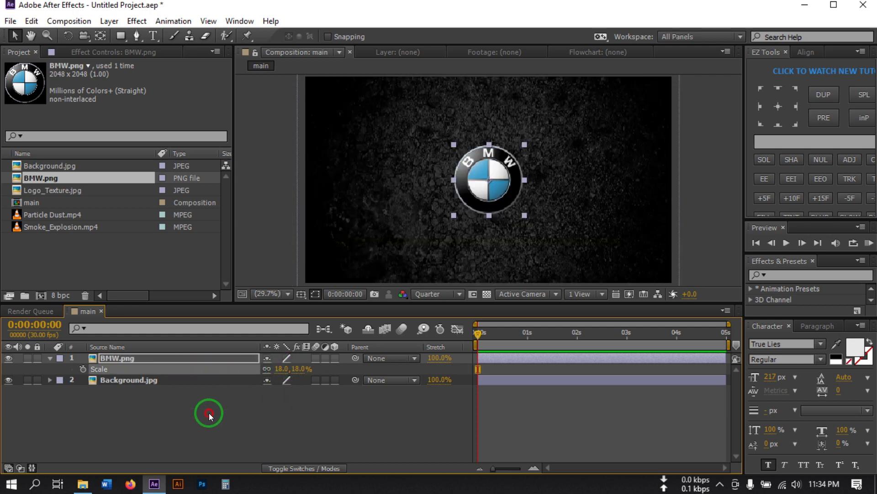
click(210, 415)
click(50, 358)
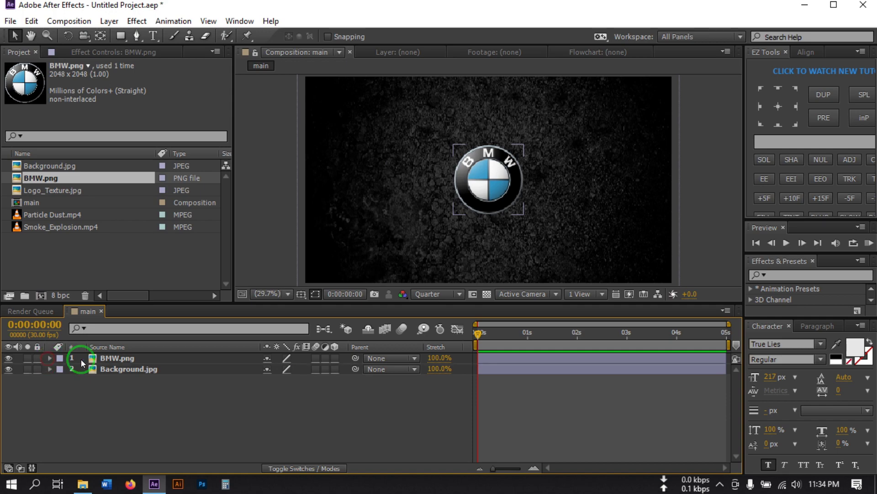
Pre-compose BMW.png as Logo_Comp, moving all attributes into the new composition.
right_click(102, 357)
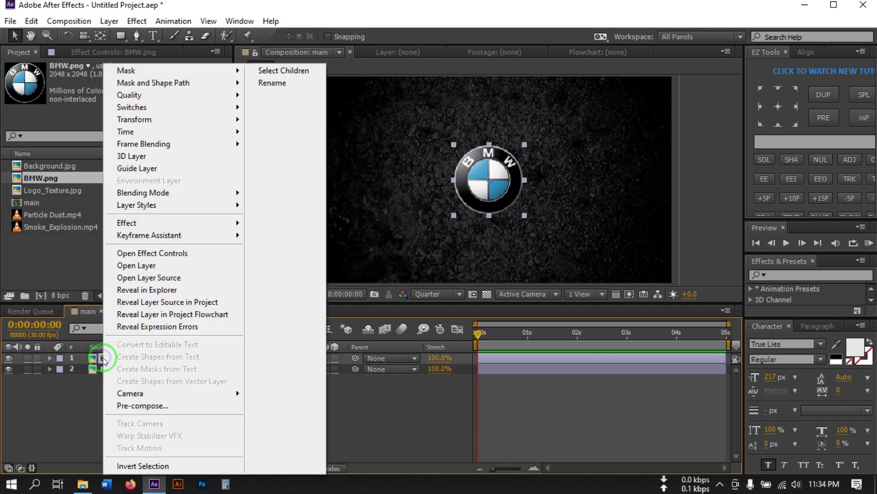
click(157, 406)
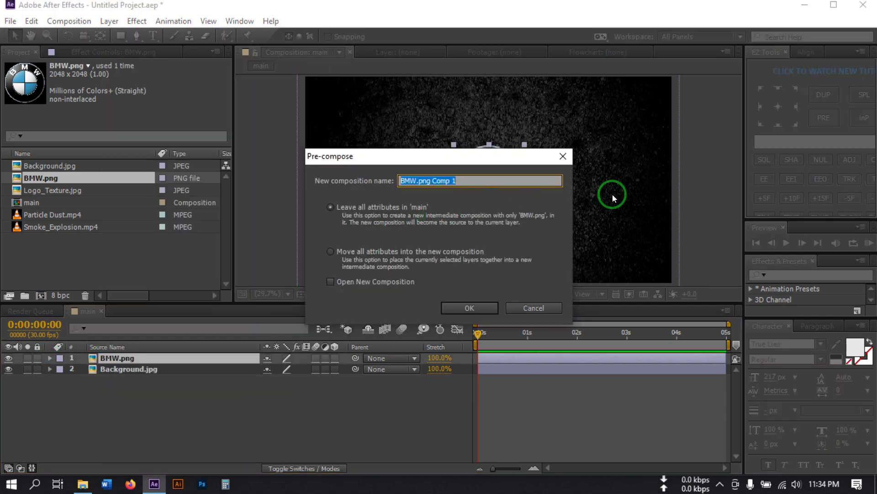
text(Logo)
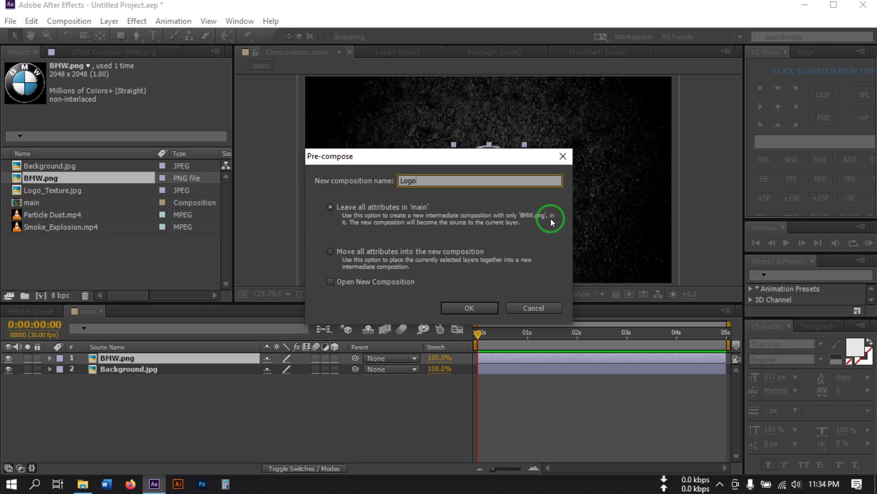
text(_Comp)
click(342, 251)
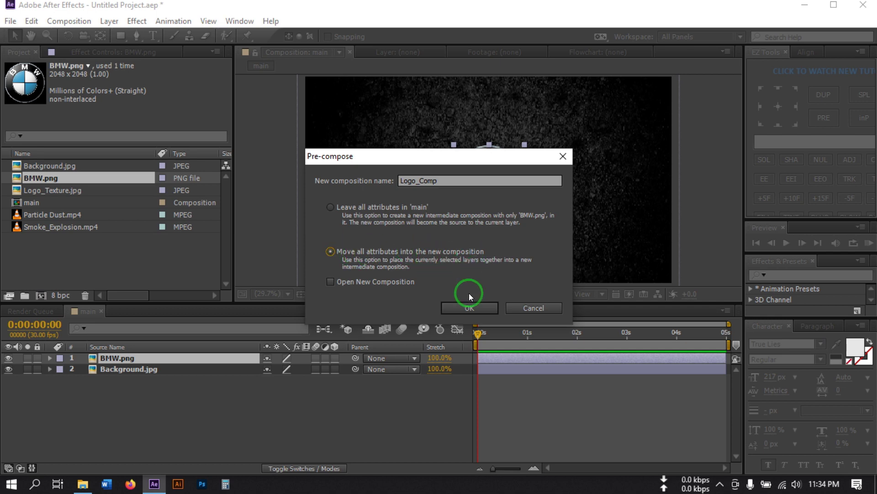
click(459, 307)
Inside Logo_Comp, pre-compose BMW.png again as Logo_Holder.
click(178, 358)
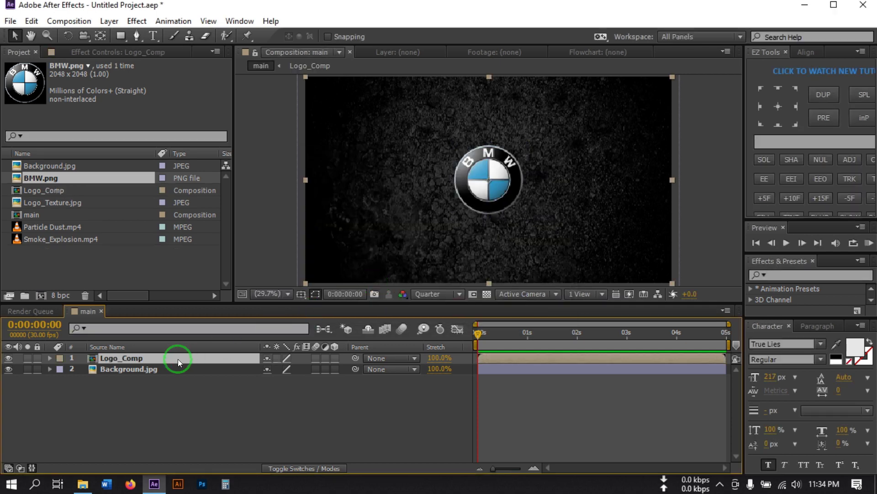
double_click(106, 358)
click(123, 357)
right_click(122, 358)
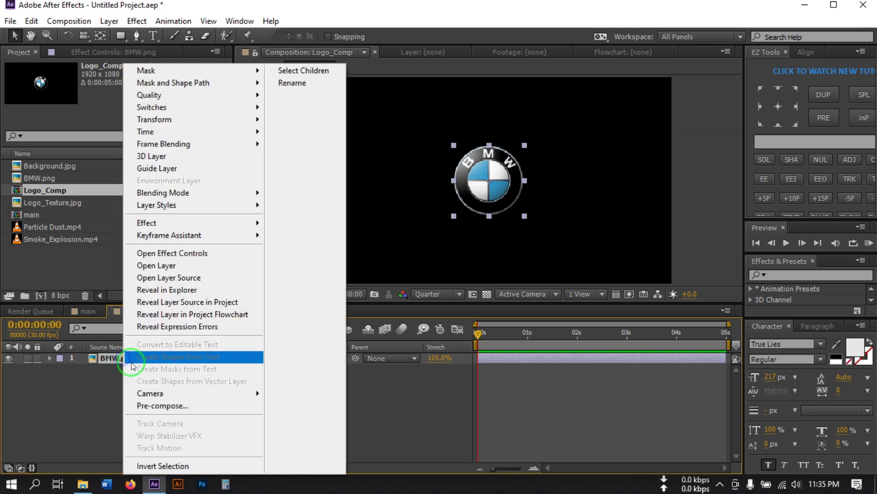
click(168, 406)
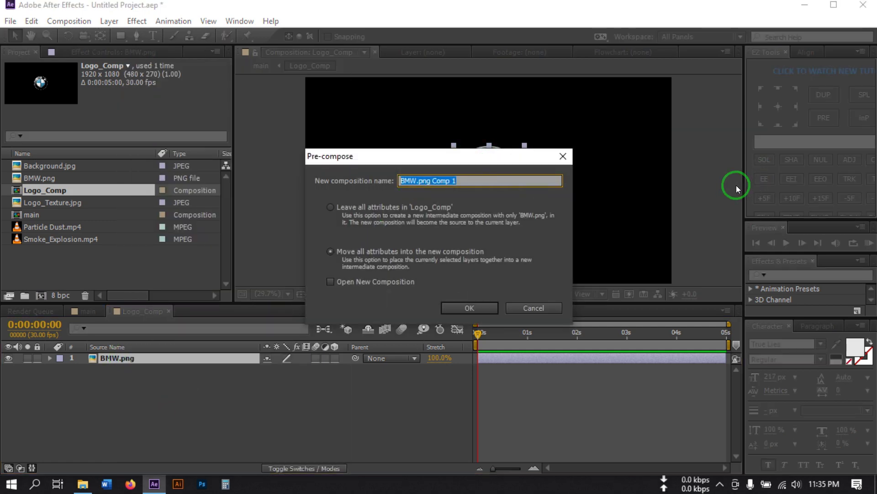
text(Logo_Holder)
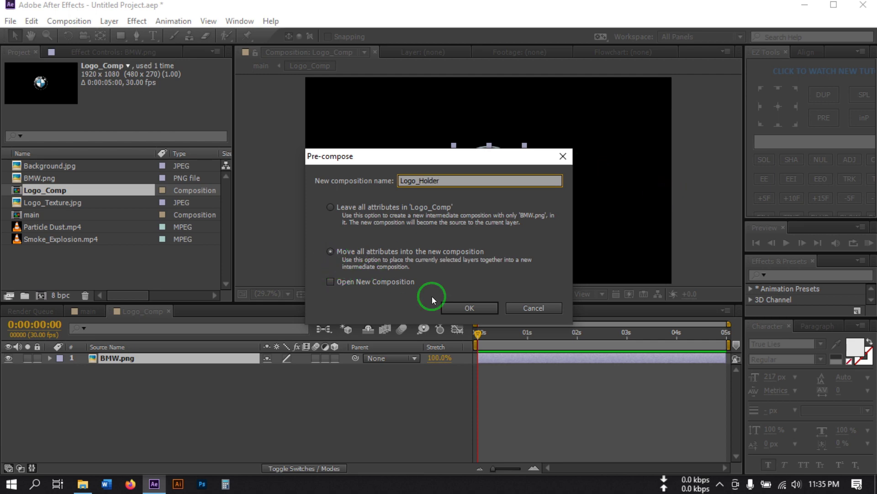
click(466, 306)
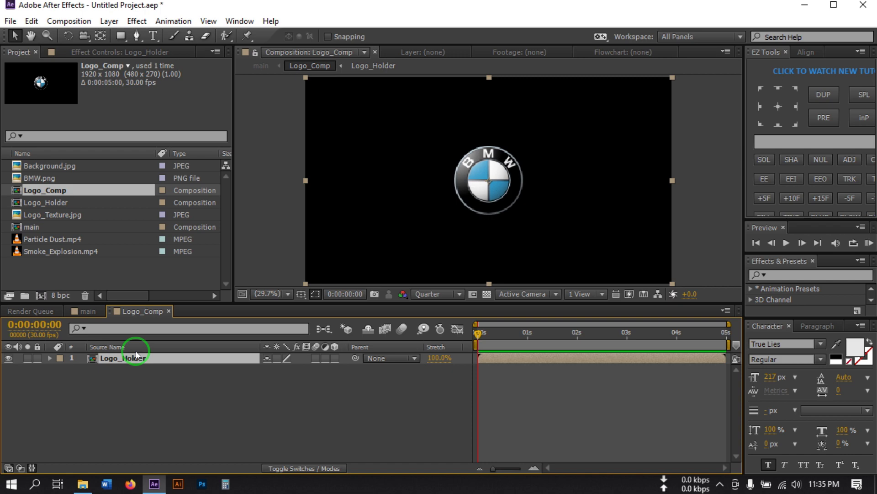
Place Logo_Texture.jpg under the logo and use Logo_Holder as its Alpha Matte.
click(121, 388)
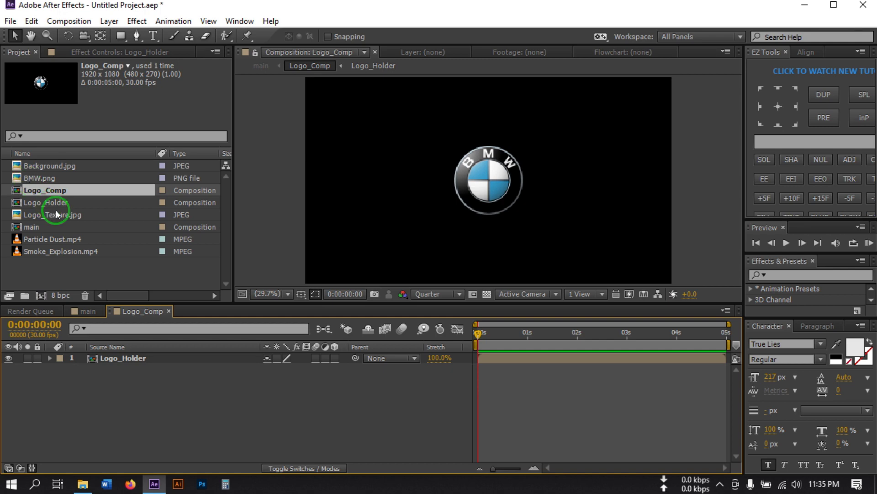
drag(43, 216, 130, 371)
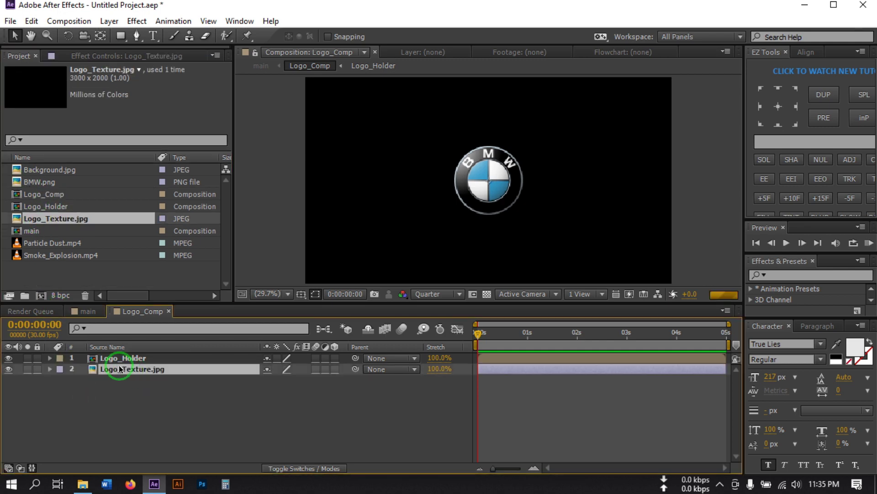
click(202, 372)
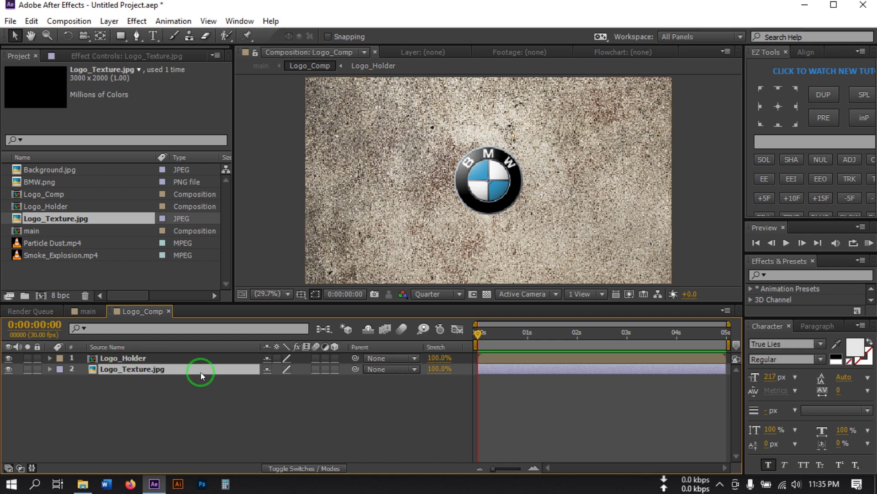
click(282, 468)
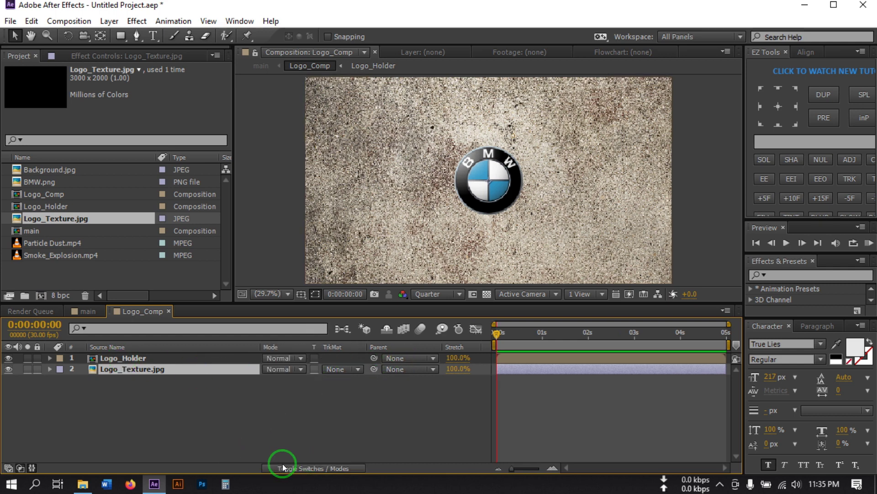
click(335, 369)
click(368, 400)
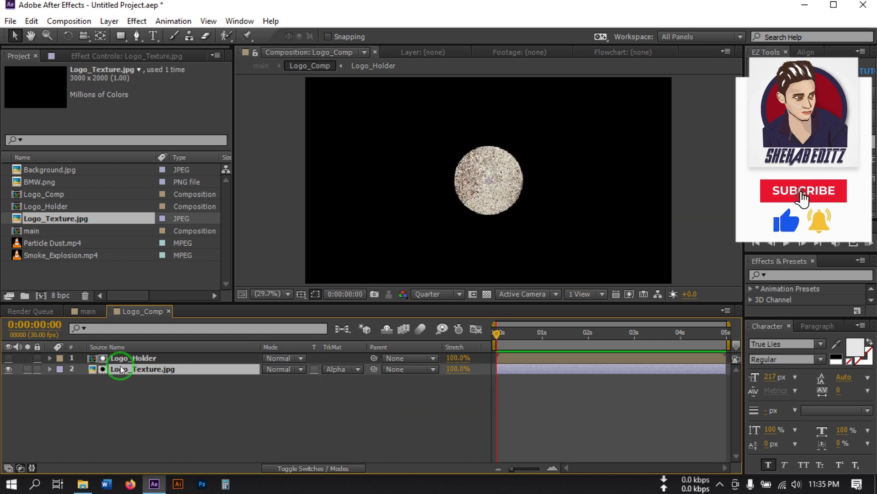
Scale the texture to 24%, re-show Logo_Holder and set its blend mode to Multiply.
key(s)
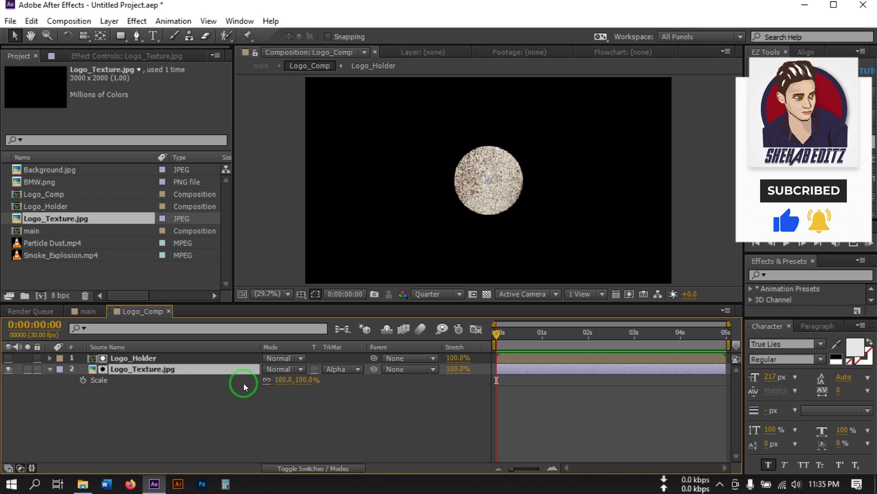
drag(282, 379, 237, 378)
click(177, 407)
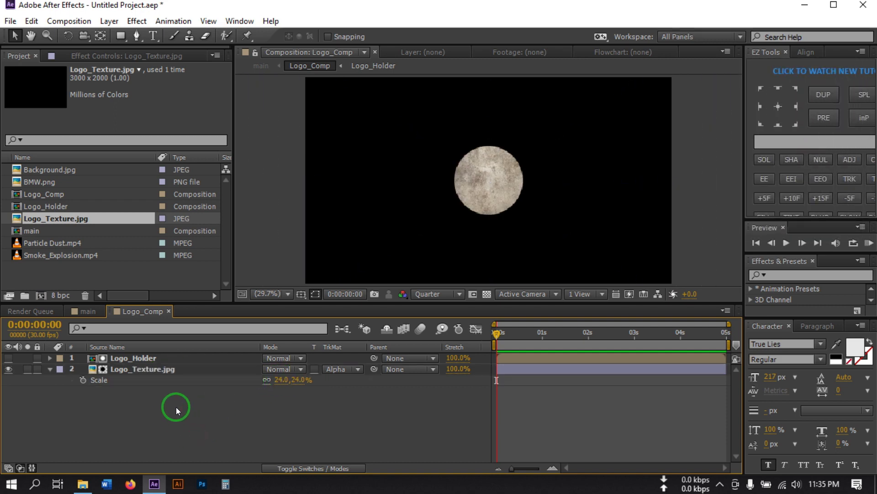
click(7, 359)
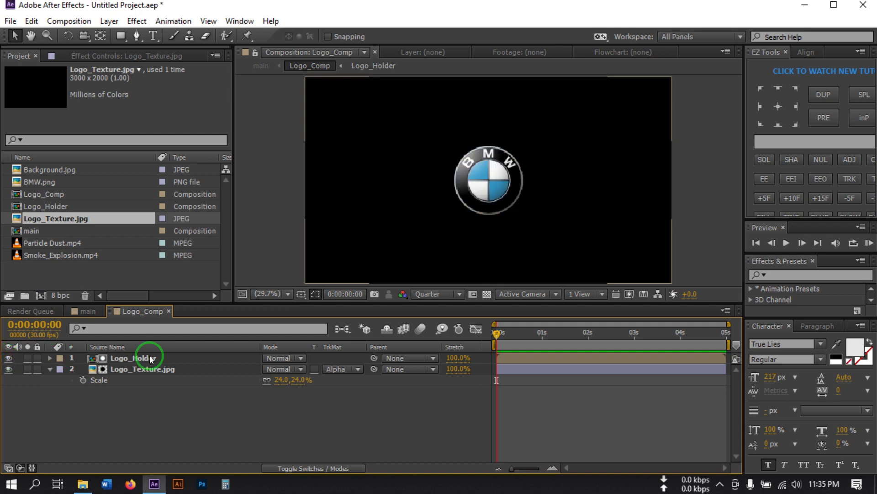
click(273, 357)
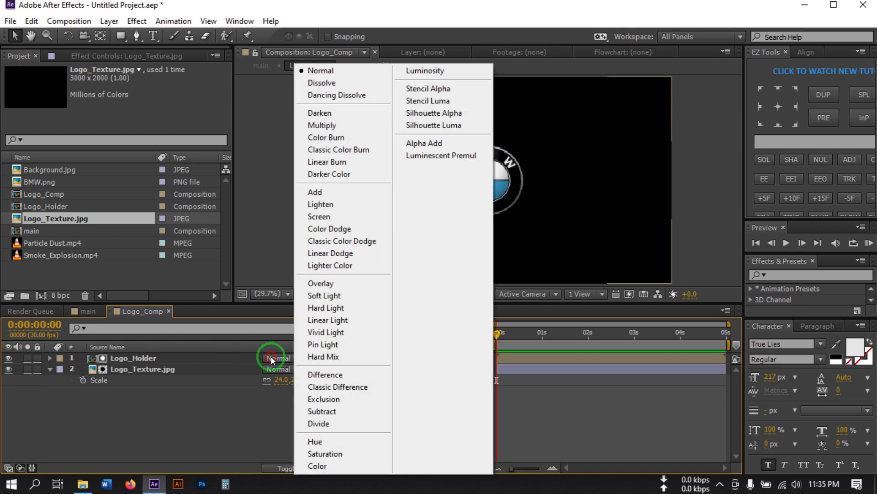
click(314, 126)
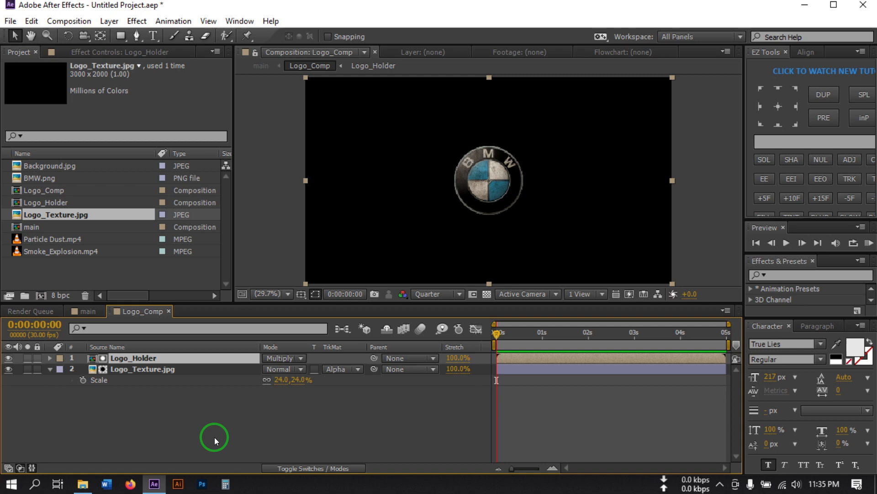
click(182, 427)
click(49, 368)
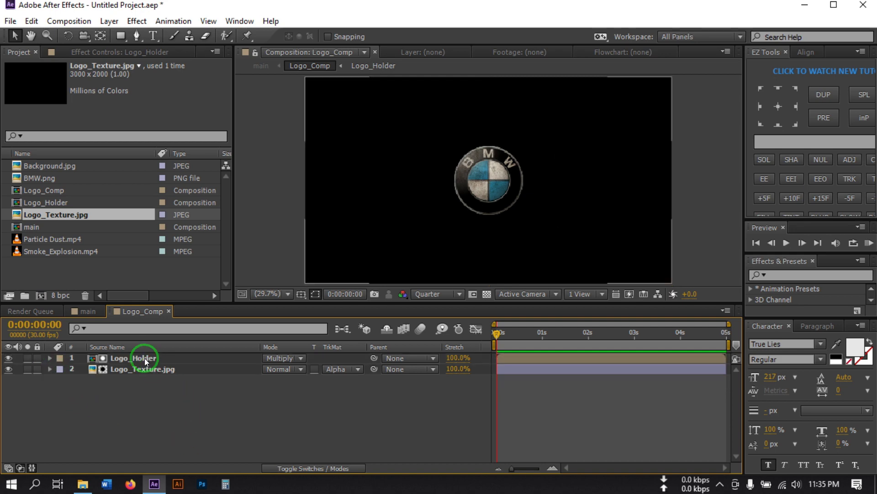
Apply Gradient Ramp to Logo_Holder through the quick effect search, then delete it.
click(132, 357)
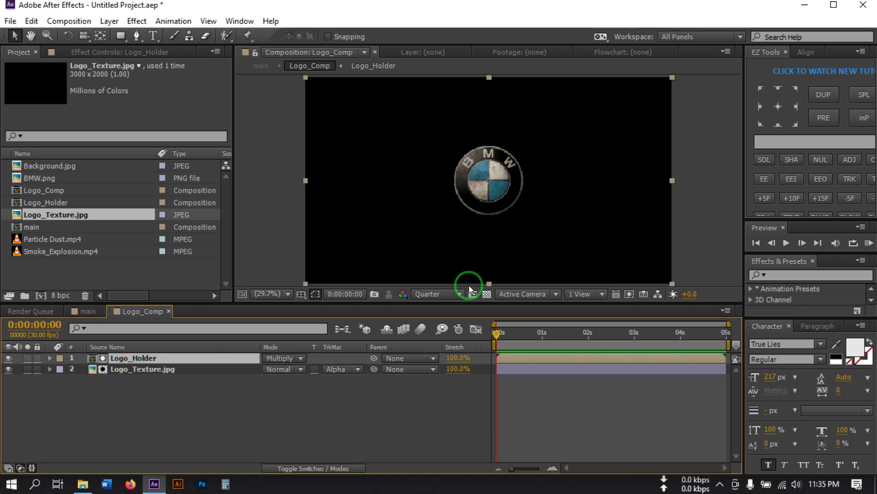
key(ctrl+space)
click(301, 307)
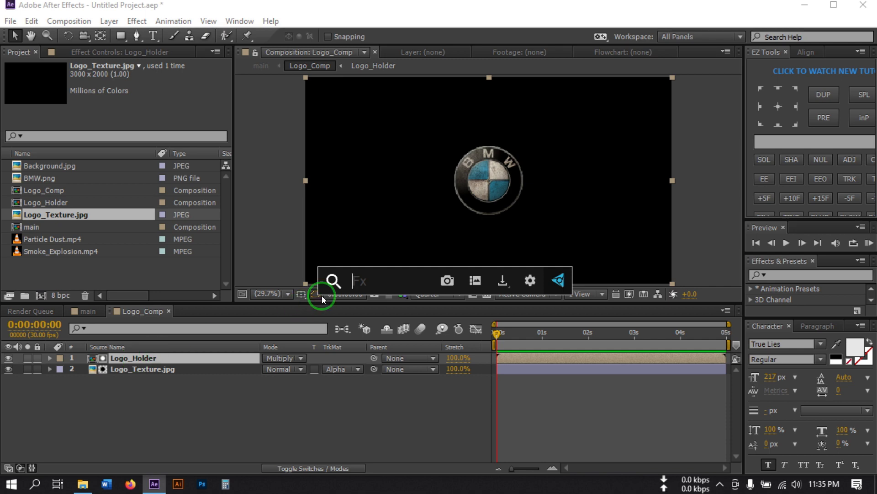
text(gr)
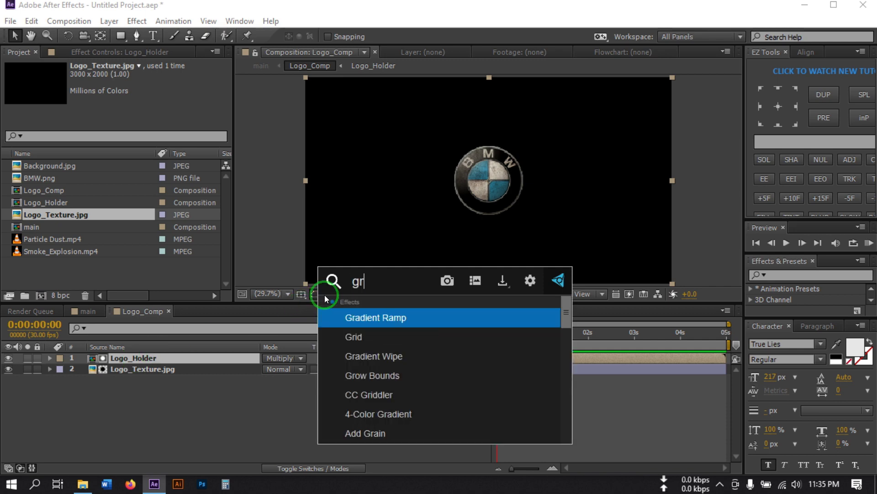
click(366, 315)
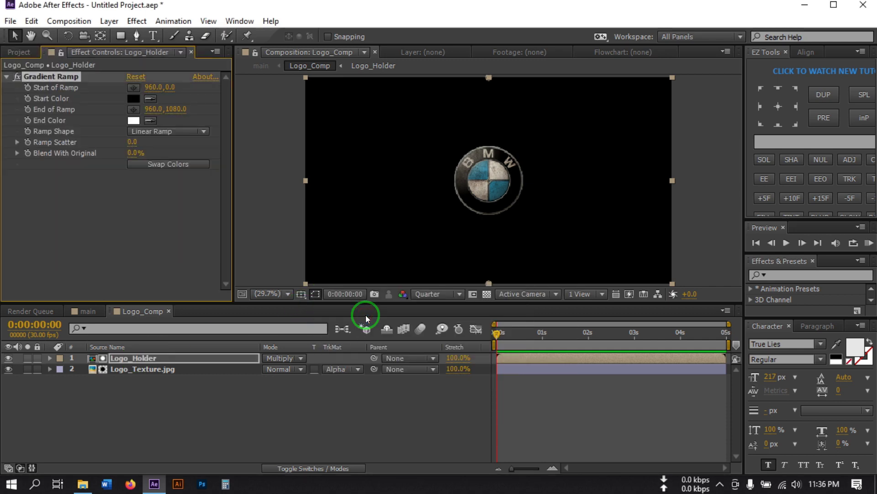
click(186, 241)
key(Delete)
Apply Gradient Wipe to Logo_Holder and raise Transition Completion to about 9%.
click(133, 361)
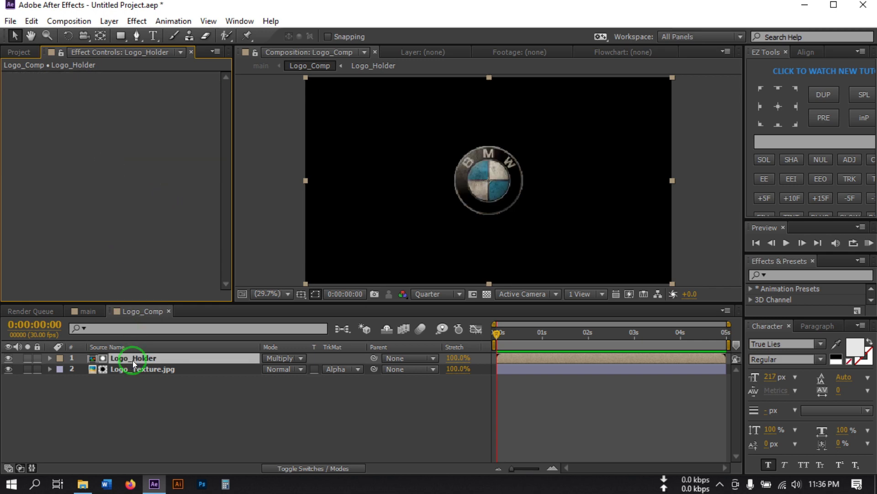
key(ctrl+space)
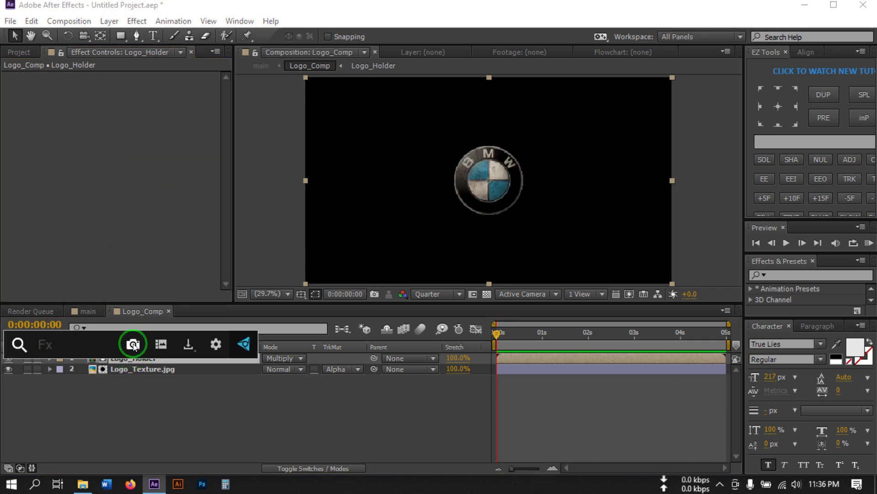
text(gra)
click(90, 361)
click(111, 170)
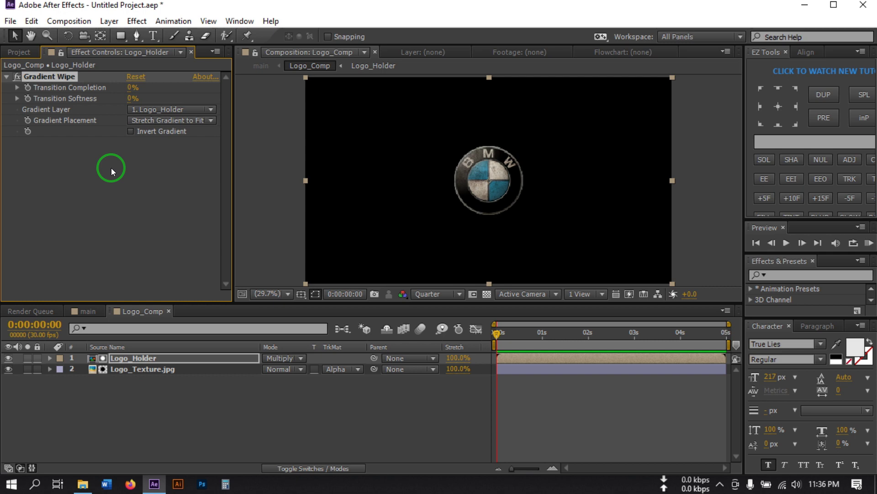
click(130, 86)
mouse_move(132, 86)
mouse_down()
mouse_move(159, 82)
mouse_move(138, 88)
mouse_up()
Add a Bevel and Emboss layer style to Logo_Holder.
click(156, 392)
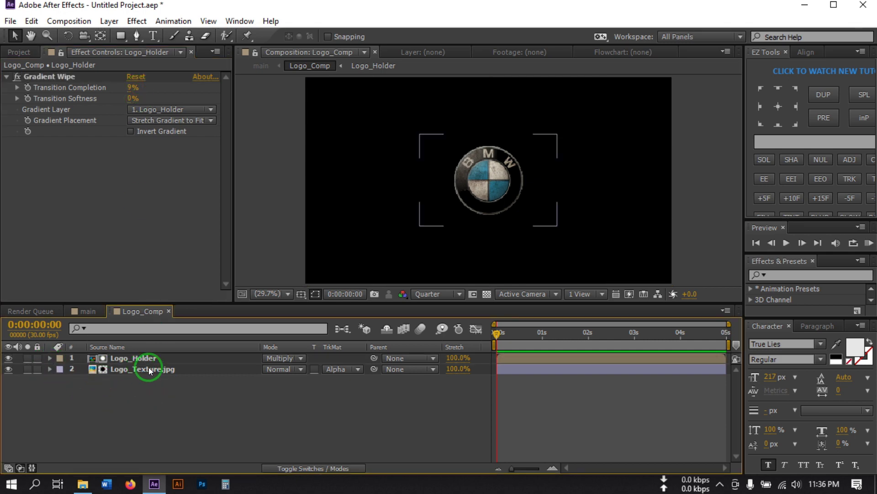
click(126, 359)
right_click(126, 359)
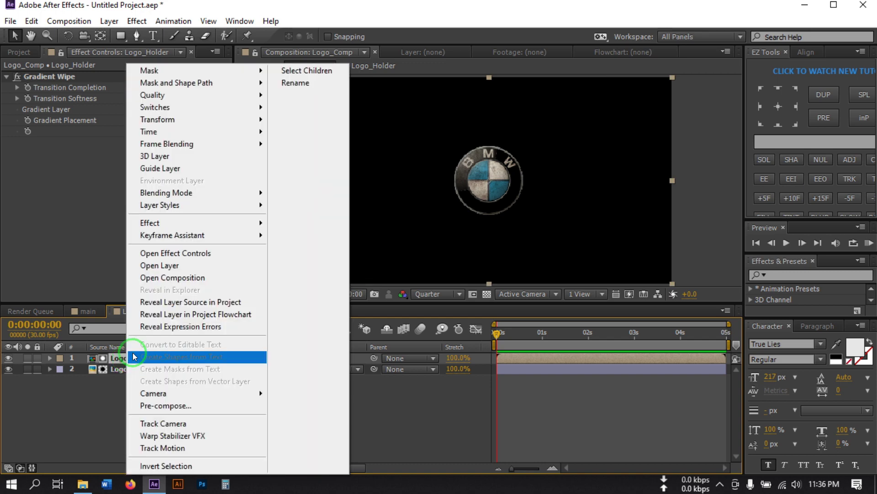
mouse_move(171, 212)
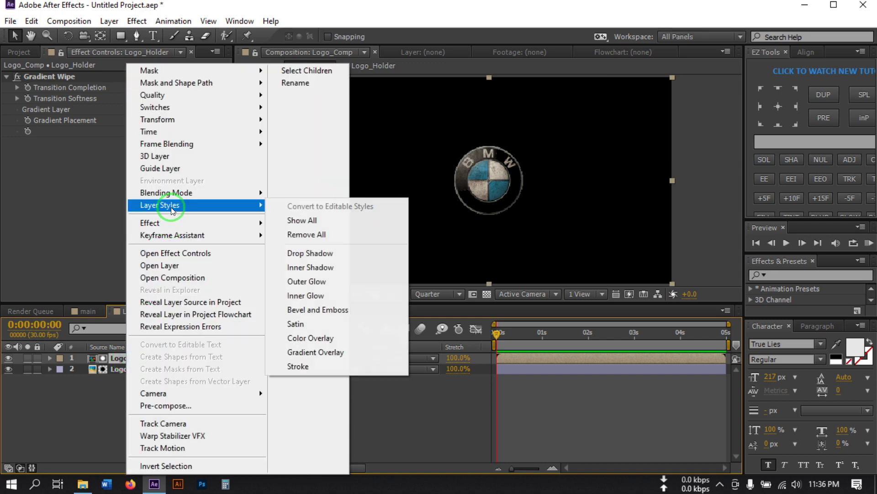
click(304, 310)
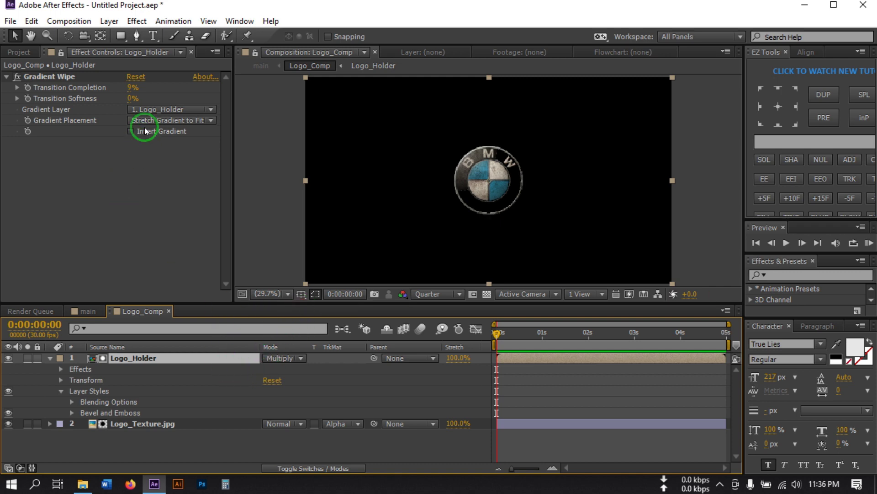
Set the Bevel and Emboss Size to 3.0 and Highlight Opacity to 50%.
click(71, 413)
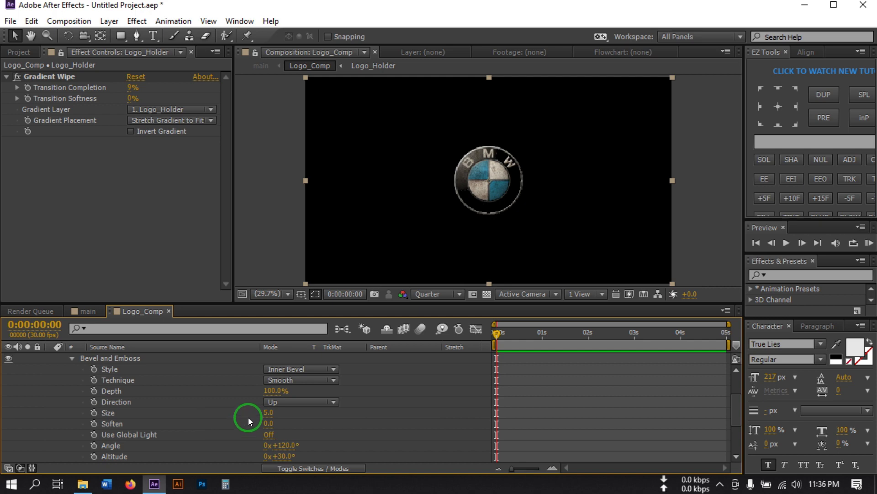
click(269, 414)
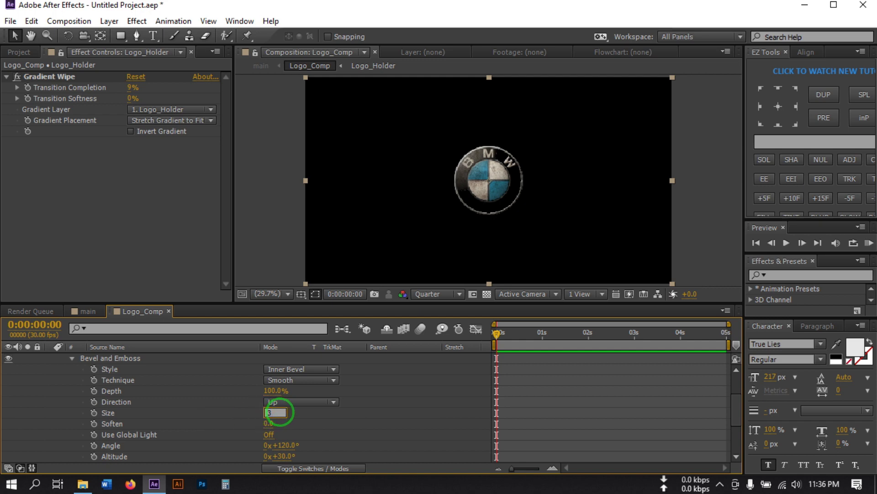
click(248, 412)
scroll(164, 411, down, 4)
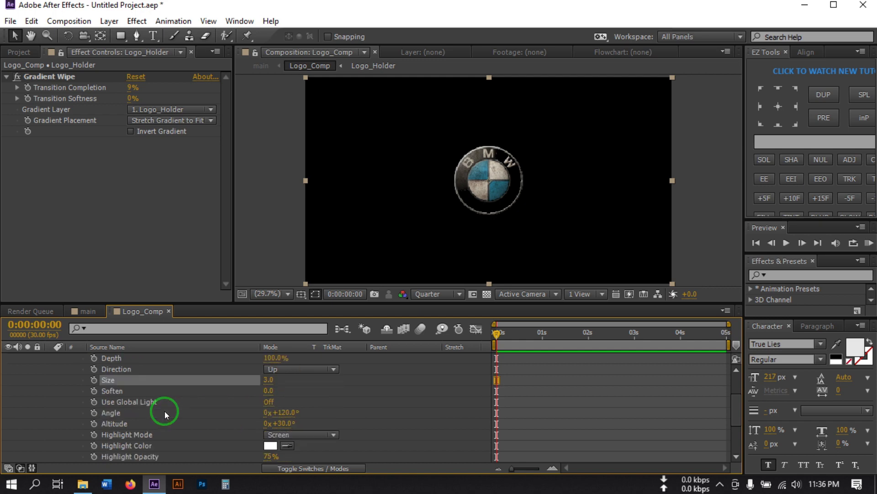
click(268, 413)
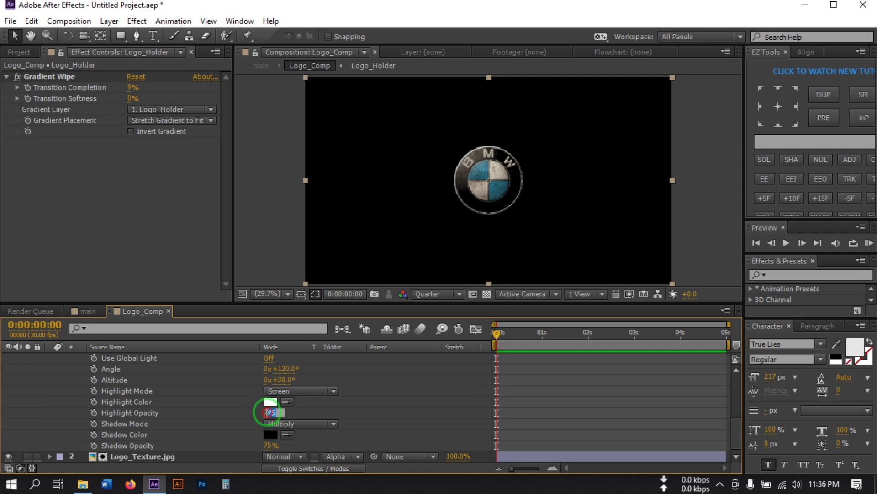
text(50)
key(Return)
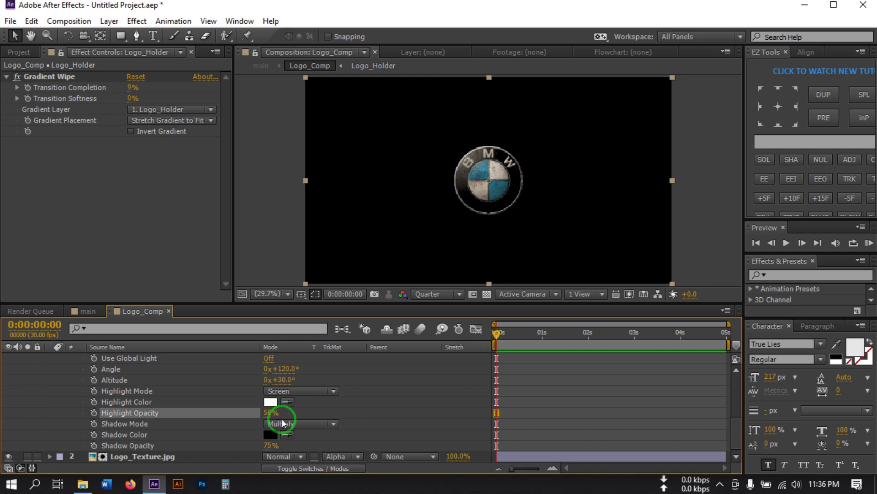
scroll(86, 373, up, 6)
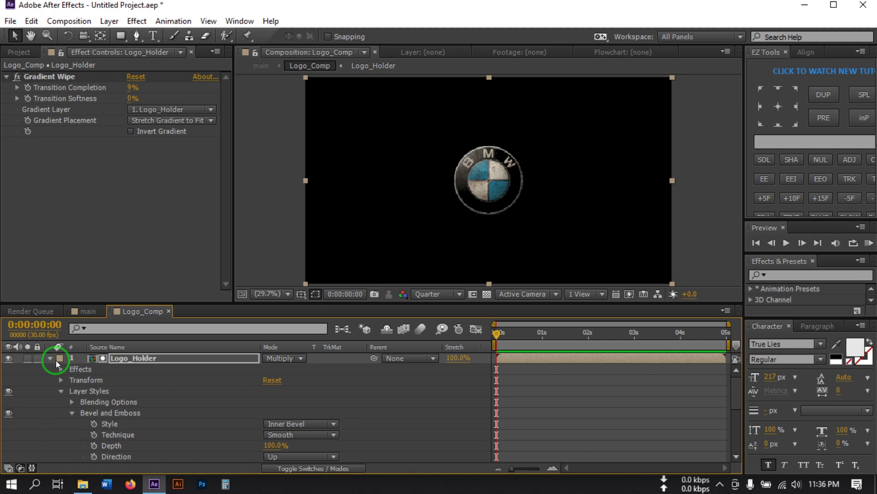
click(49, 360)
Compare main and Logo_Comp while toggling Logo_Holder's Gradient Wipe effect off.
click(104, 399)
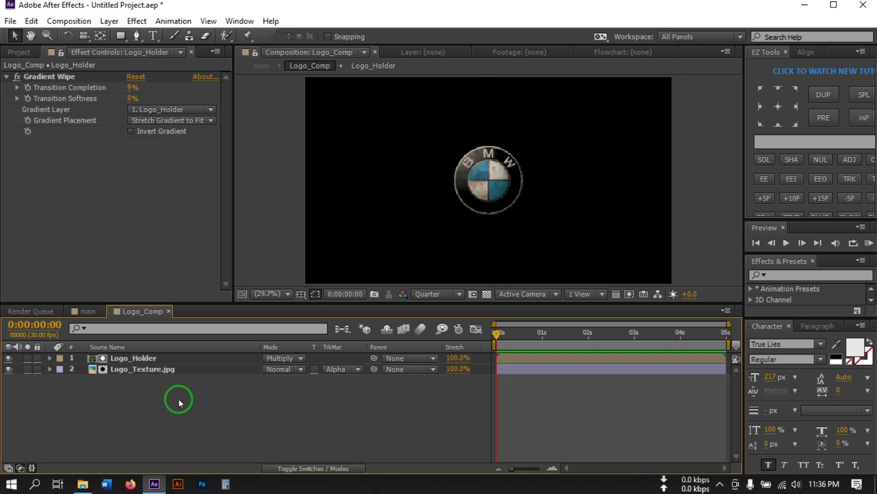
click(84, 311)
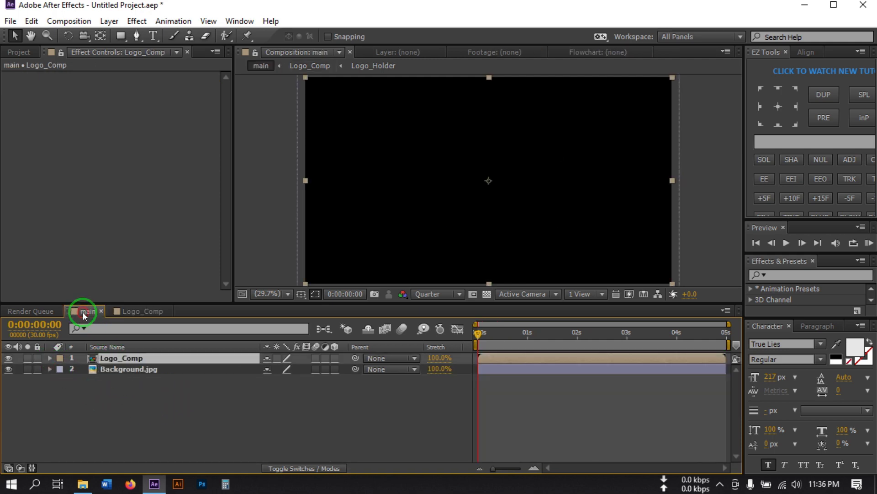
click(213, 419)
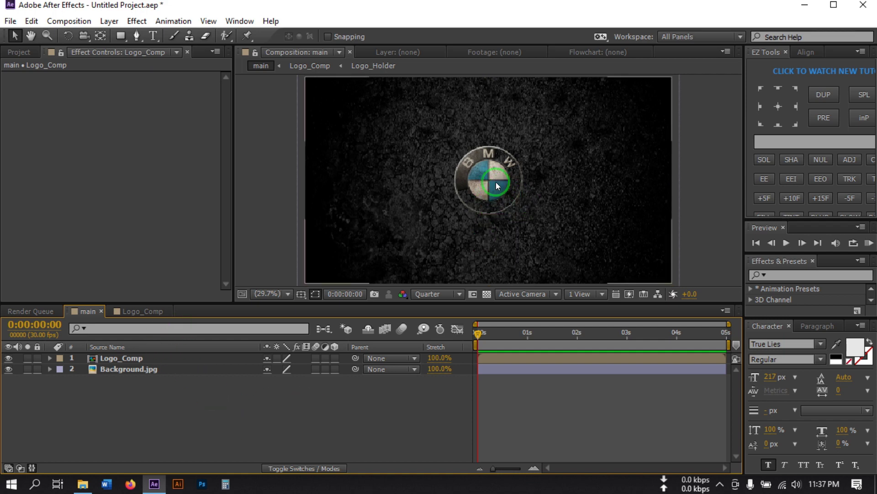
click(162, 314)
click(128, 356)
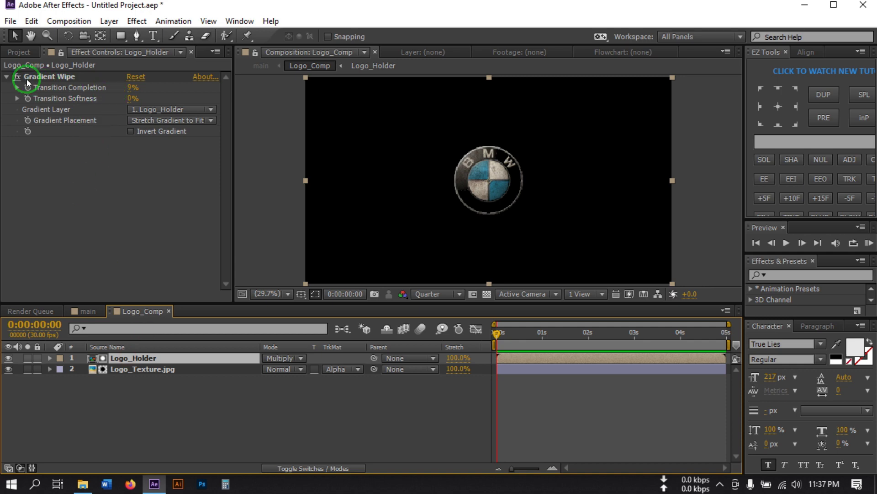
click(17, 76)
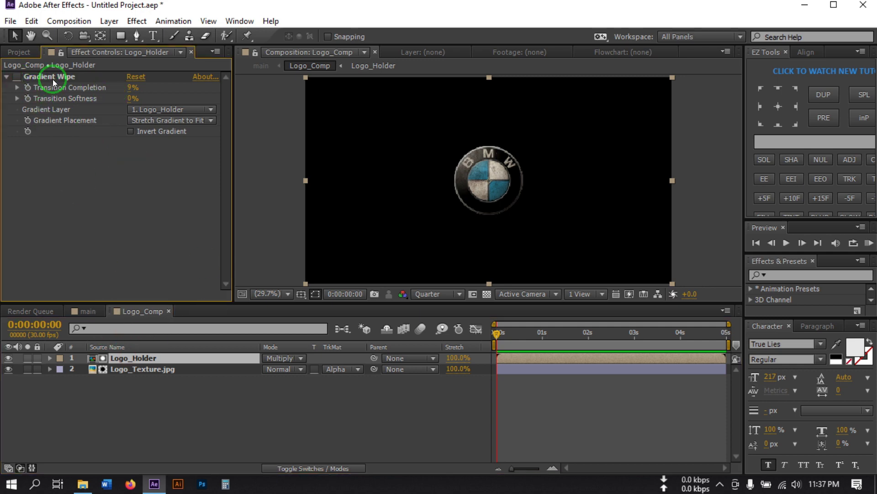
click(84, 311)
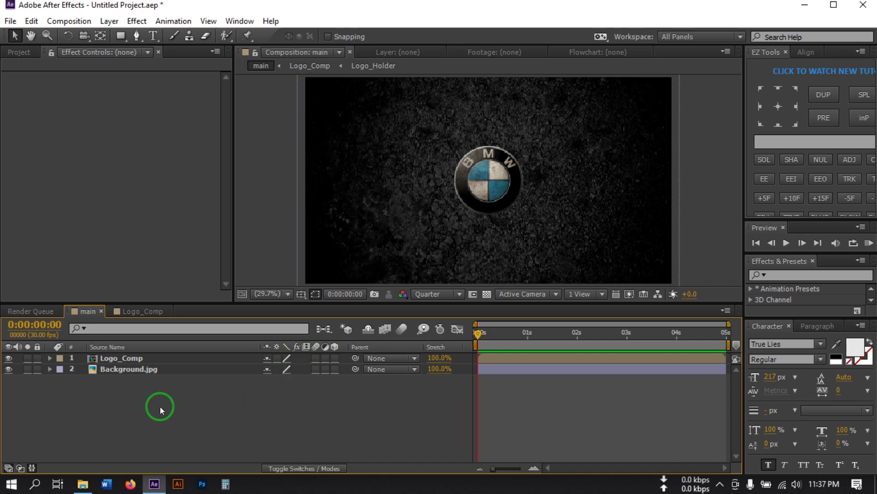
click(143, 310)
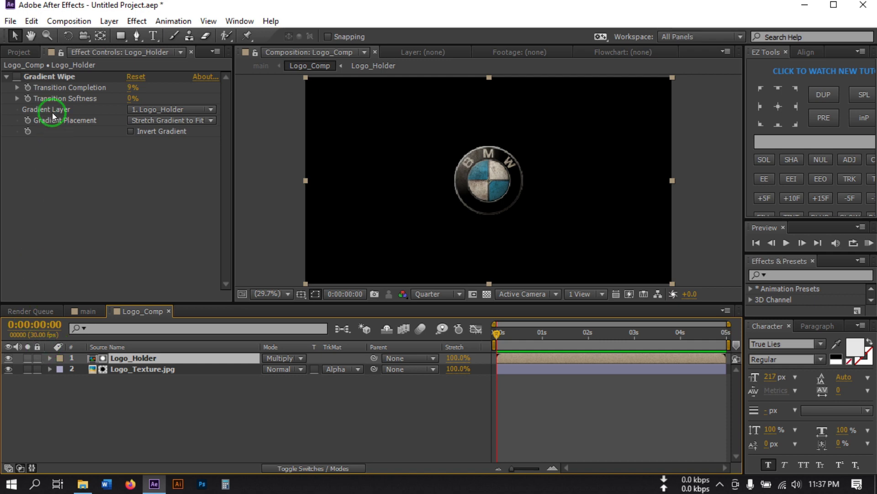
Set Gradient Wipe's Gradient Layer to Logo_Texture.jpg and Transition Completion to 30%.
click(18, 76)
click(155, 110)
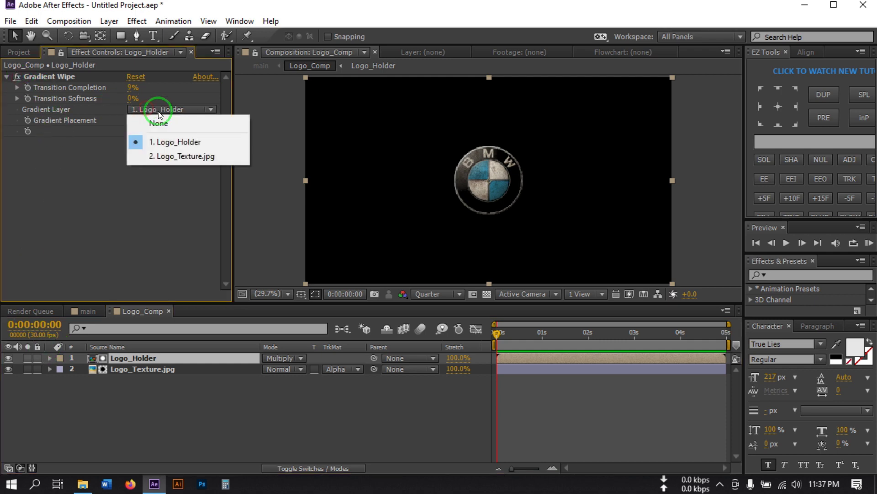
click(175, 156)
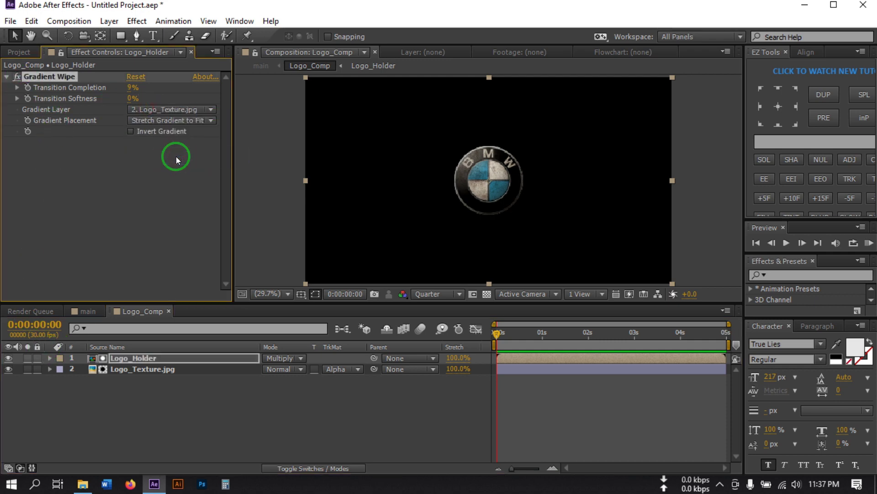
drag(130, 88, 146, 86)
click(133, 87)
text(30)
key(Return)
click(87, 311)
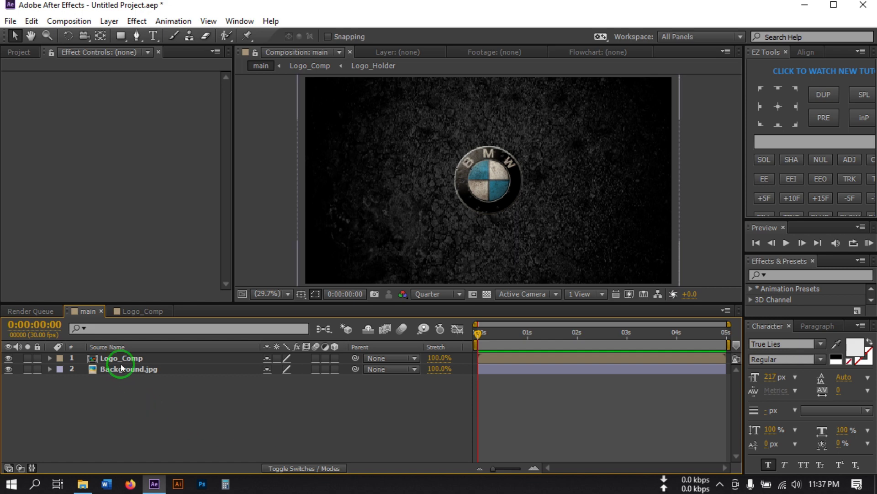
Make Logo_Comp and Background.jpg 3D layers and show Logo_Comp's Position.
click(334, 359)
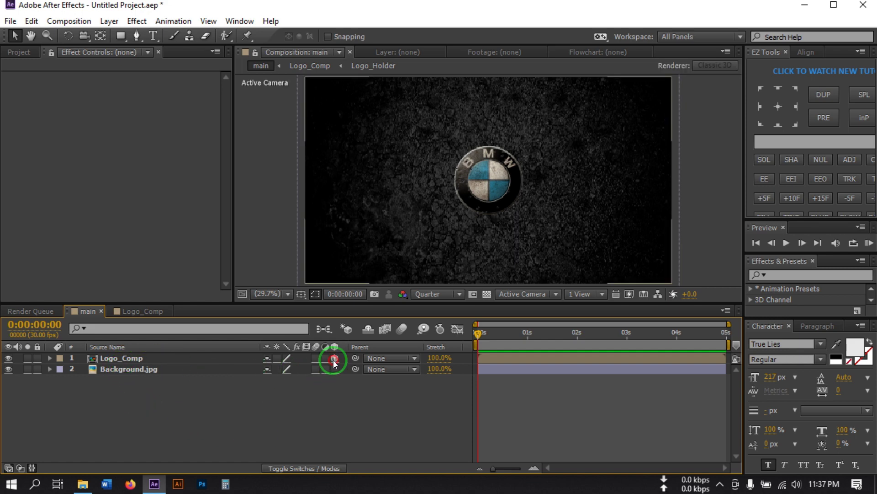
click(334, 369)
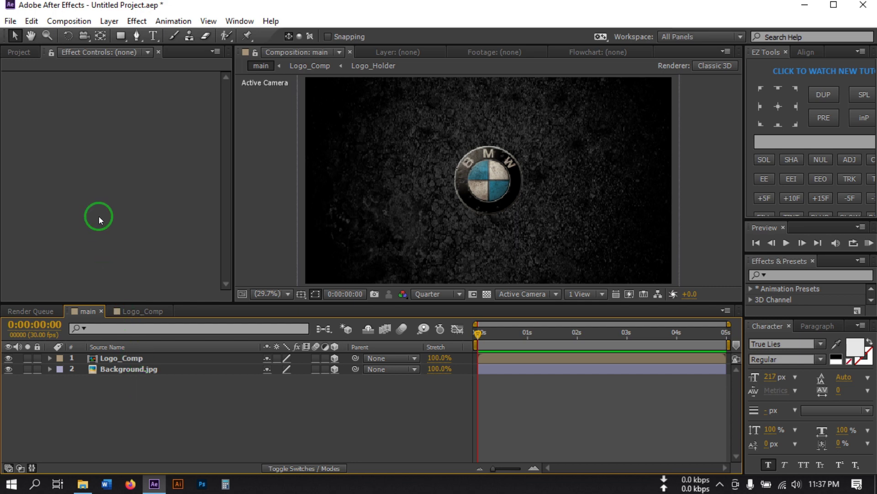
click(127, 358)
key(p)
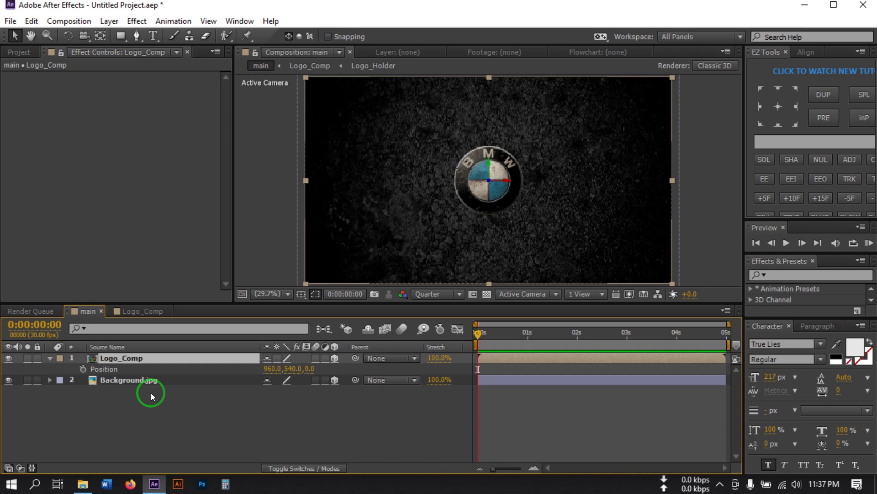
Set a Position keyframe with Z at 0 on frame 17.
click(507, 341)
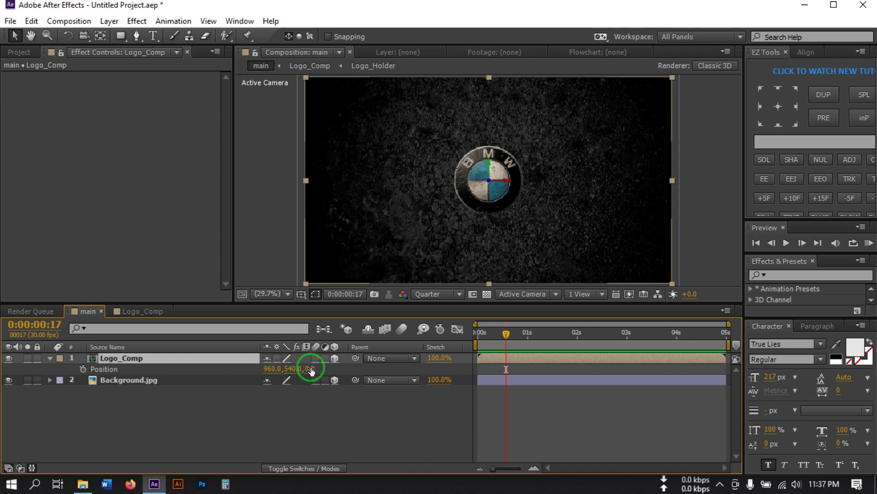
drag(312, 368, 80, 369)
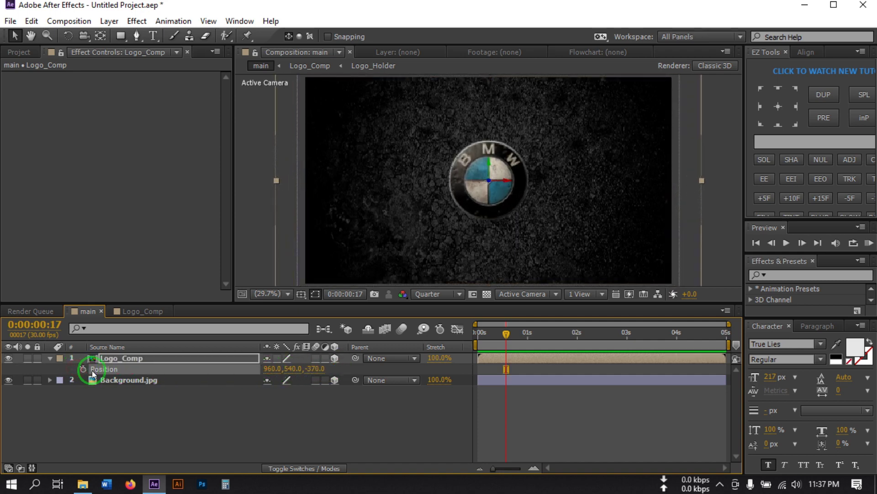
key(ctrl+z)
click(83, 368)
click(480, 358)
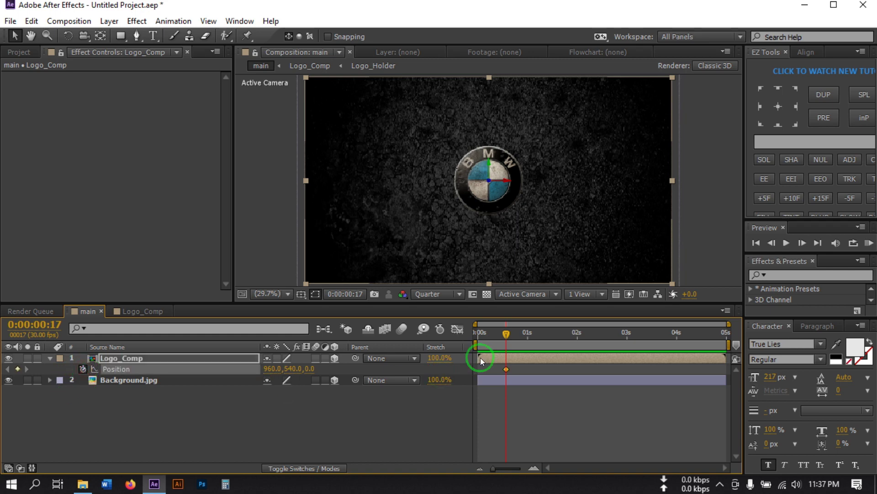
On frame 5, push the logo's Z Position to -2674 toward the camera.
click(486, 342)
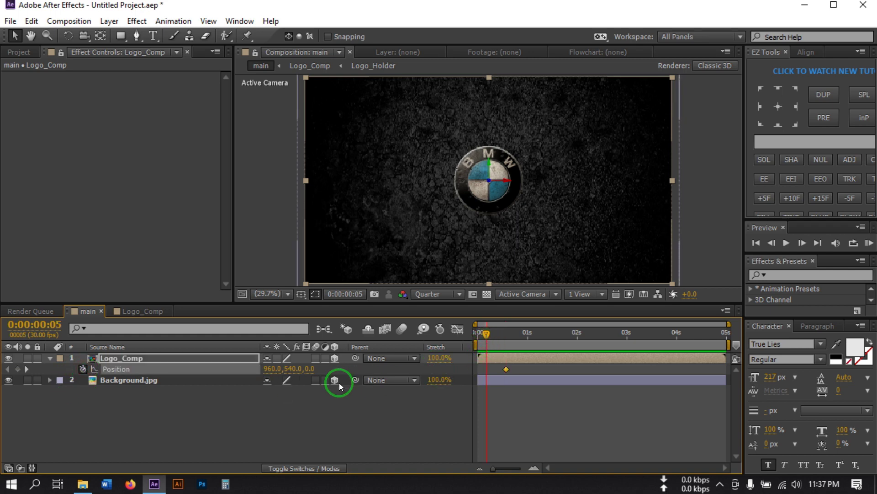
drag(316, 369, 151, 395)
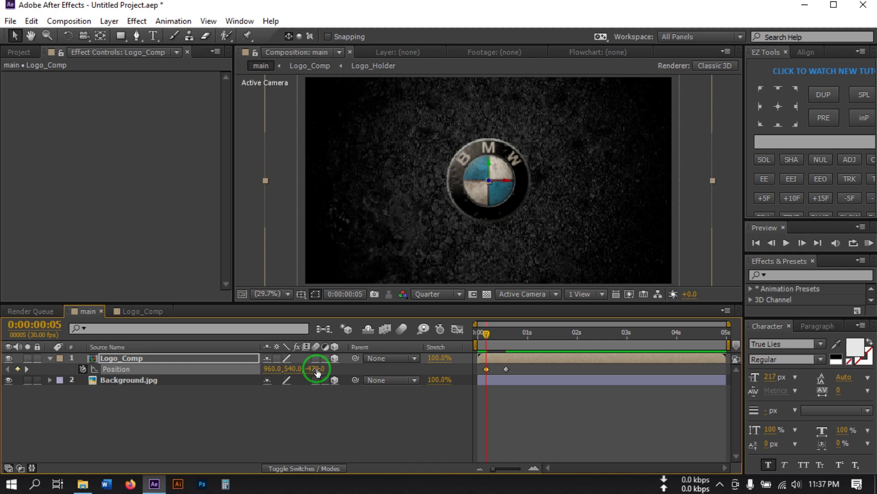
drag(316, 369, 307, 338)
drag(315, 369, 7, 319)
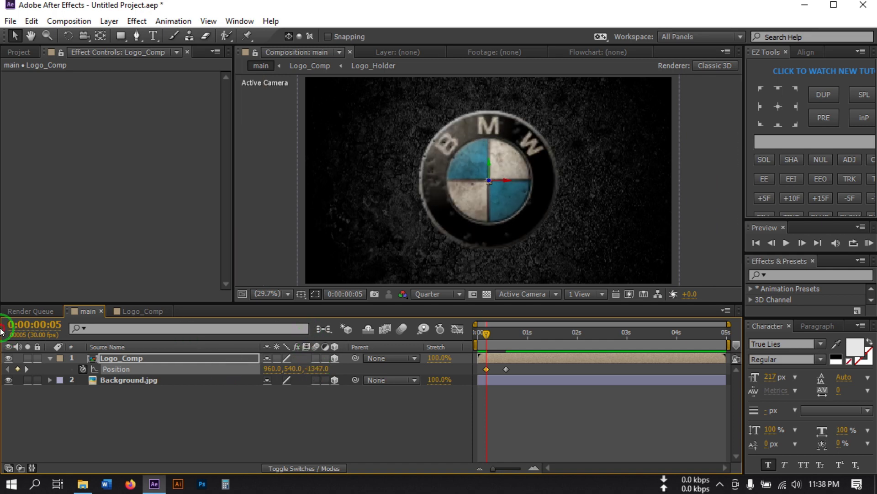
drag(306, 365, 7, 366)
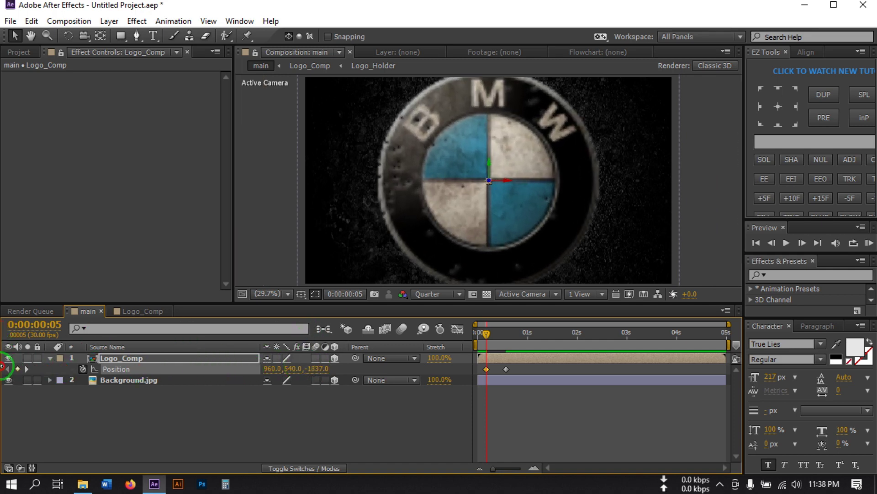
drag(316, 368, 333, 423)
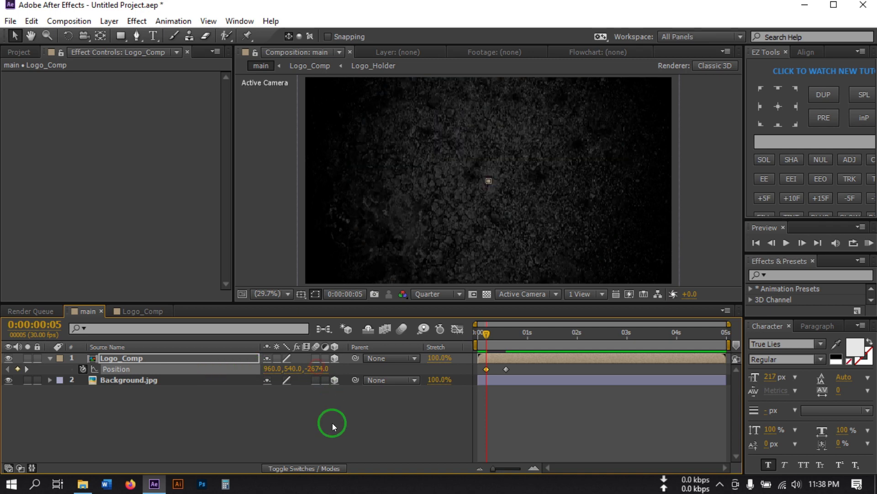
click(334, 427)
Preview the logo fly-in from the start and select both Position keyframes.
drag(482, 336, 440, 336)
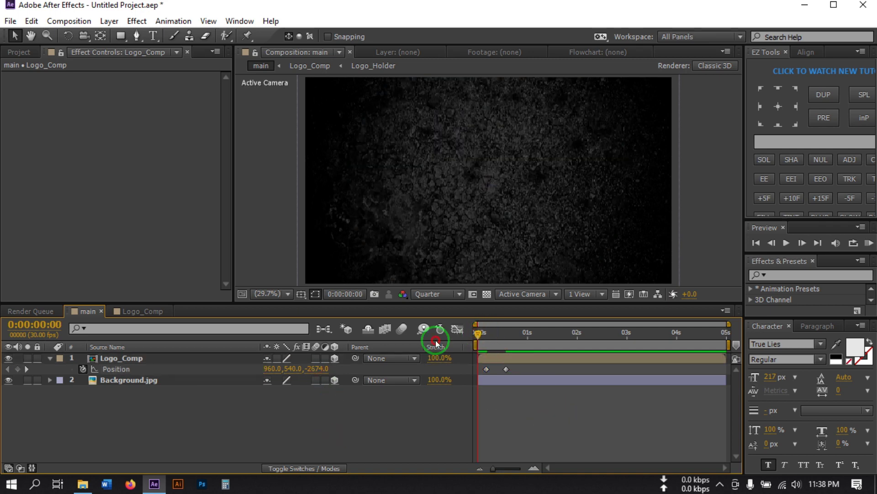
key(space)
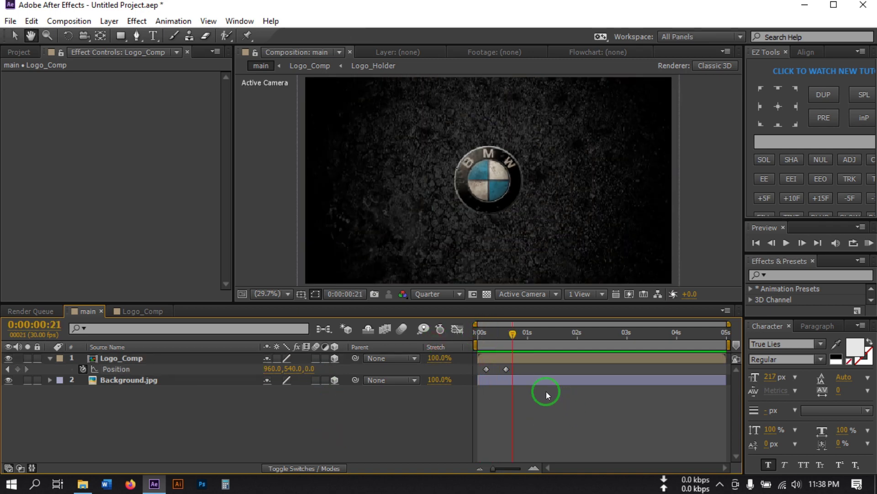
click(531, 369)
drag(520, 375, 479, 370)
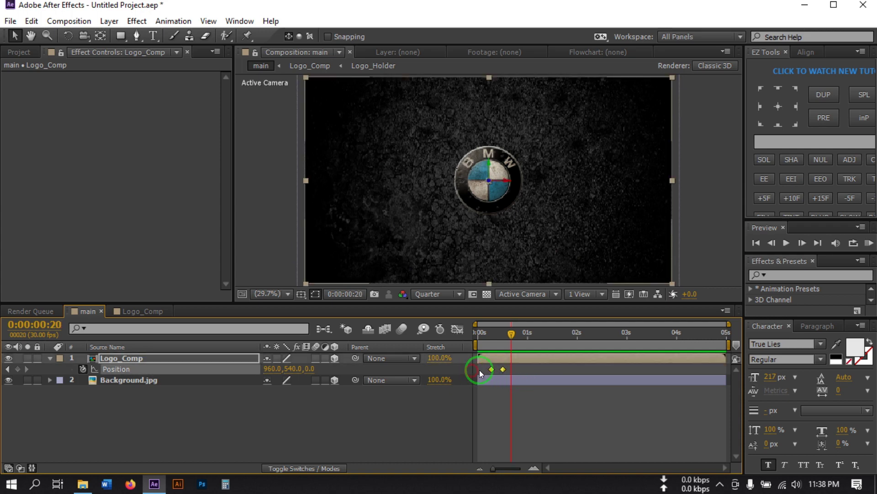
Apply Easy Ease to both Position keyframes via Keyframe Assistant.
right_click(506, 369)
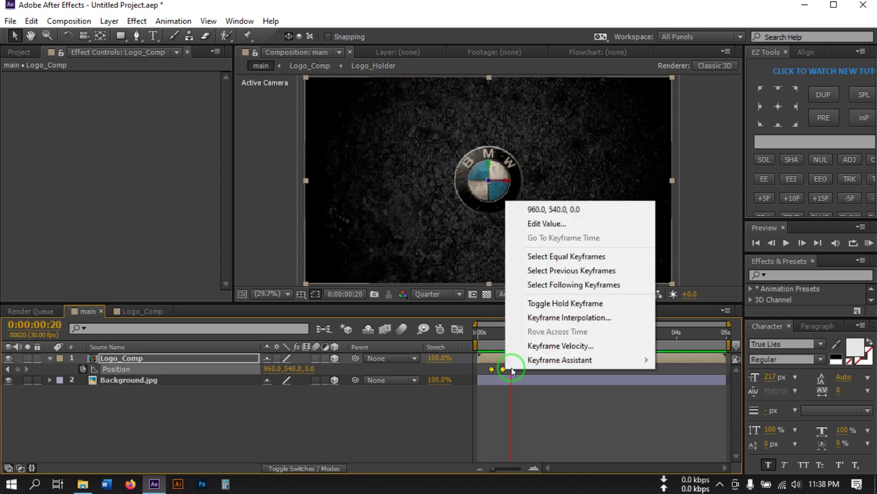
mouse_move(532, 366)
click(578, 365)
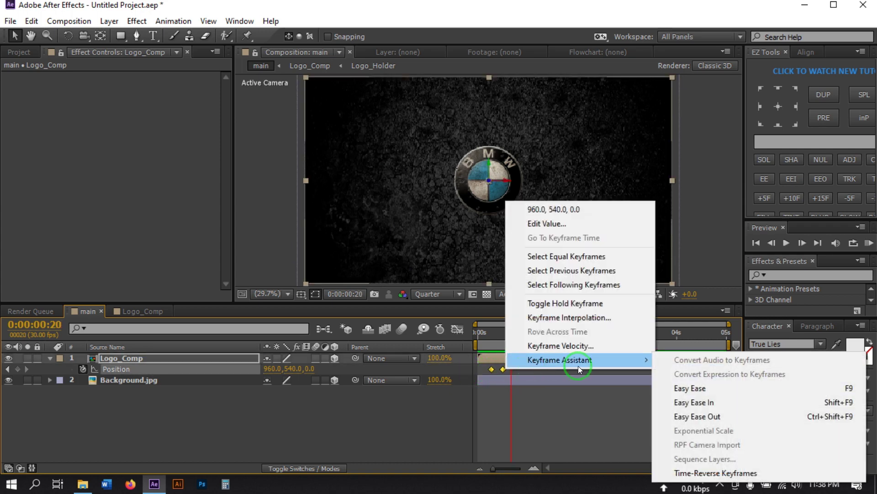
click(702, 387)
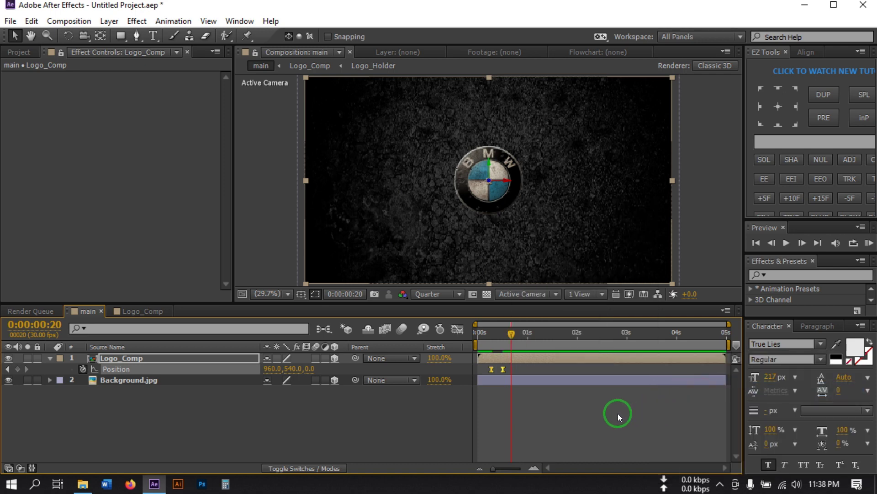
In the Graph Editor, drag the influence handles so the speed curve spikes late.
click(456, 328)
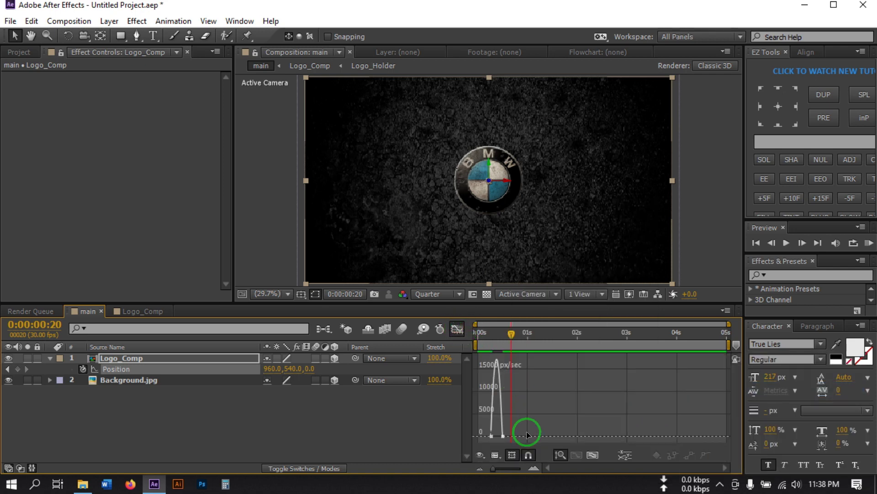
drag(495, 468, 516, 468)
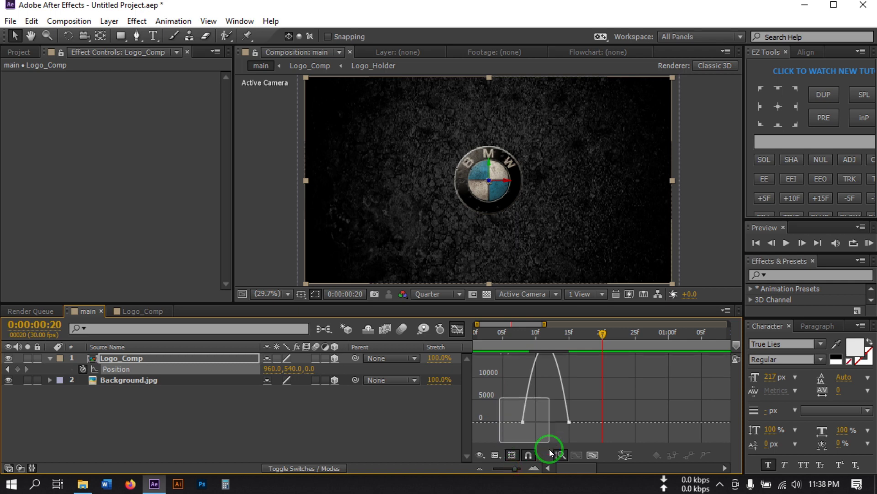
click(523, 436)
drag(532, 435, 568, 437)
Zoom the timeline out to 5 seconds and preview Logo_Comp's eased fly-in from the start.
click(457, 328)
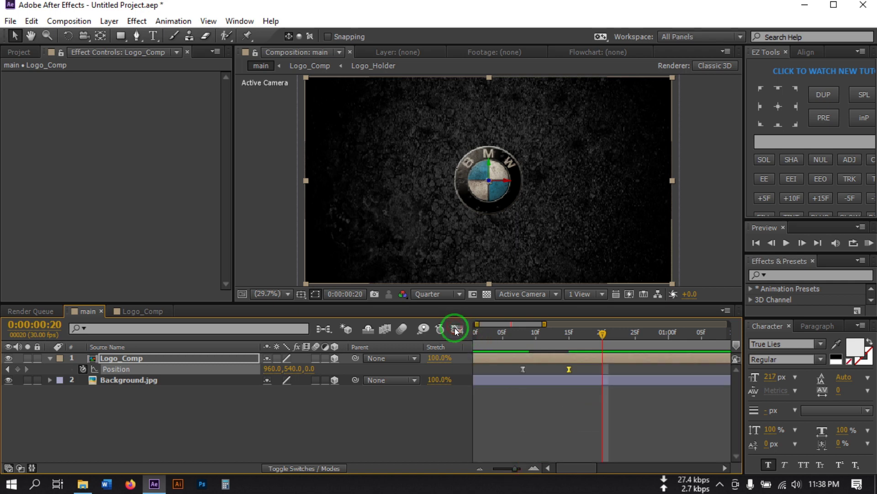
drag(602, 333, 431, 362)
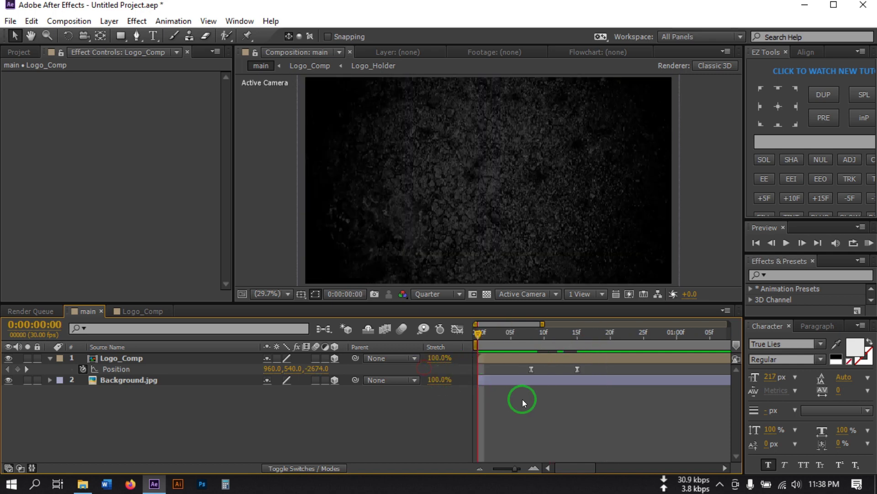
drag(511, 458, 480, 466)
key(space)
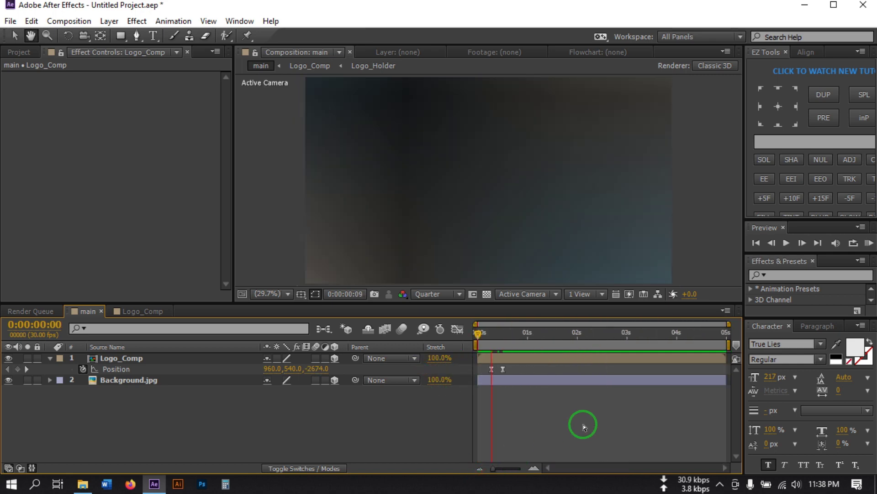
drag(518, 336, 454, 364)
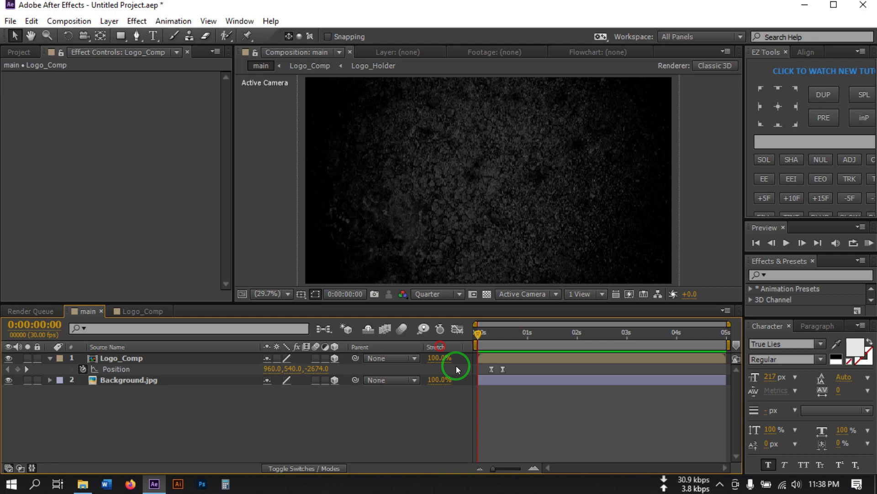
key(space)
key(space)
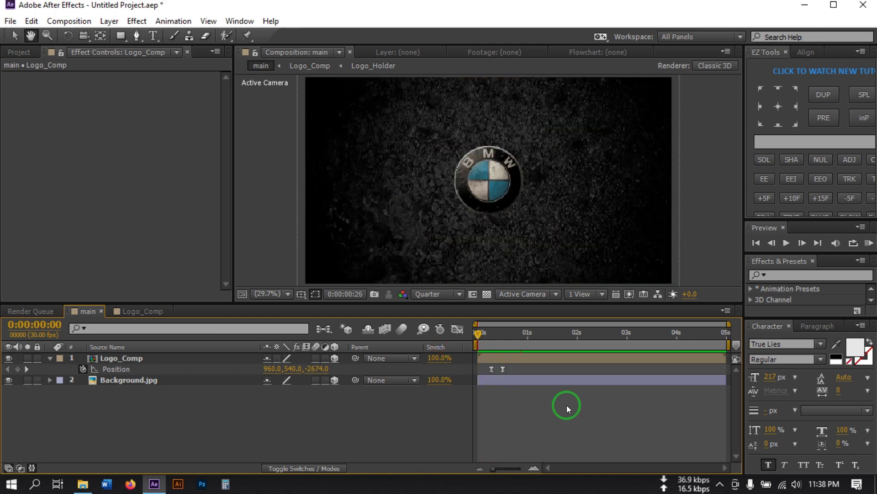
drag(519, 330, 452, 358)
key(space)
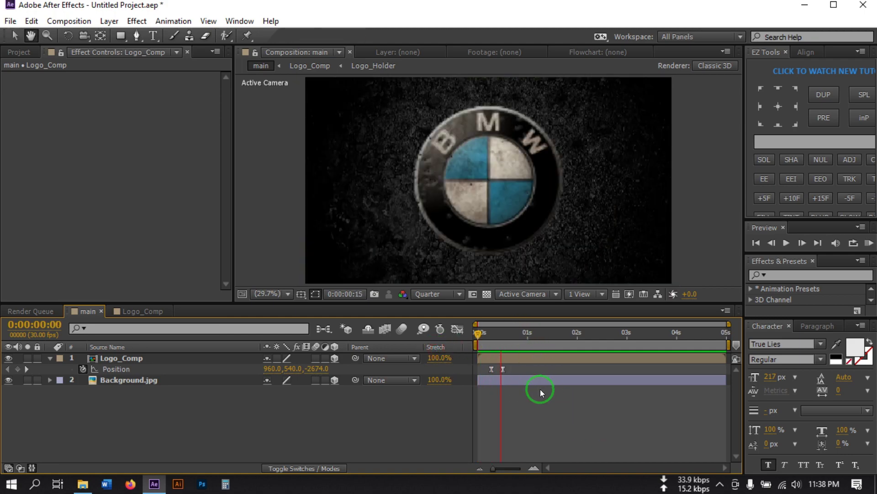
key(space)
Replay the fly-in, stopping at frame 23, then park the time indicator at frame 11.
click(502, 369)
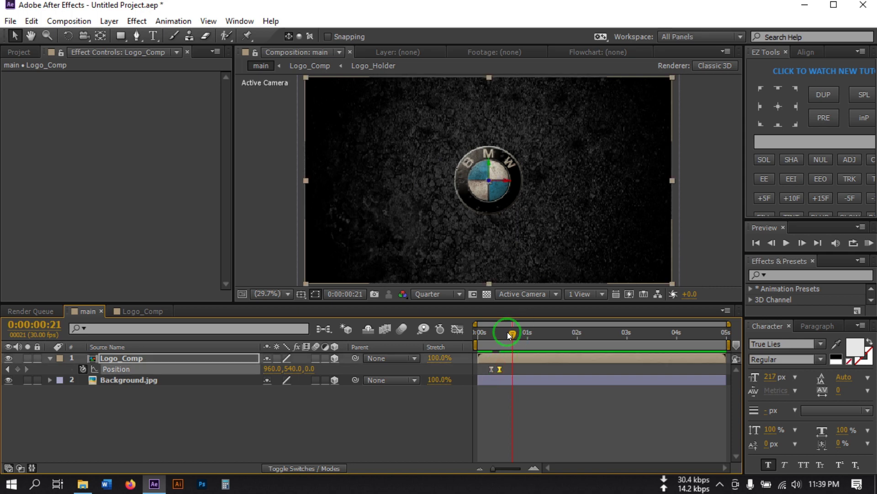
drag(509, 334, 449, 347)
key(space)
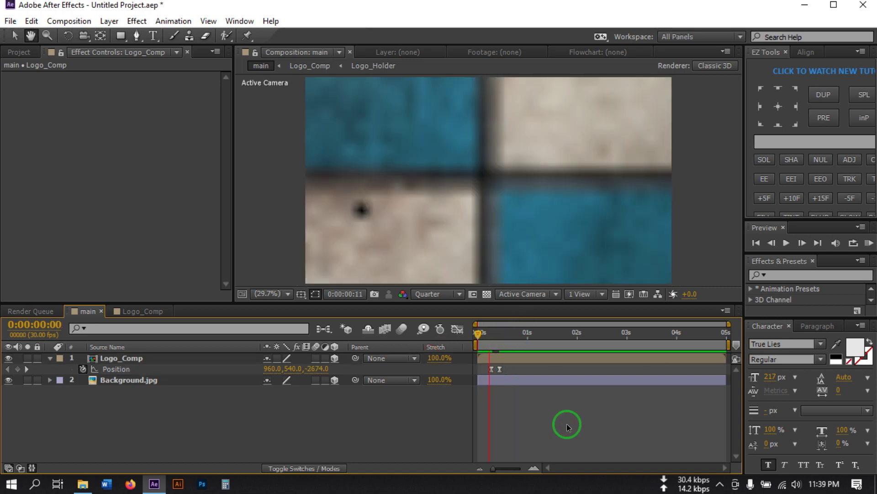
key(space)
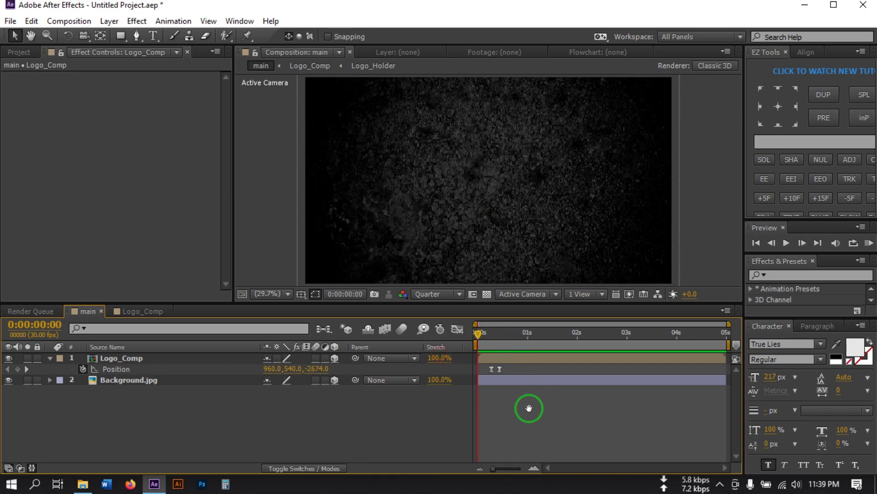
key(space)
key(space)
click(511, 334)
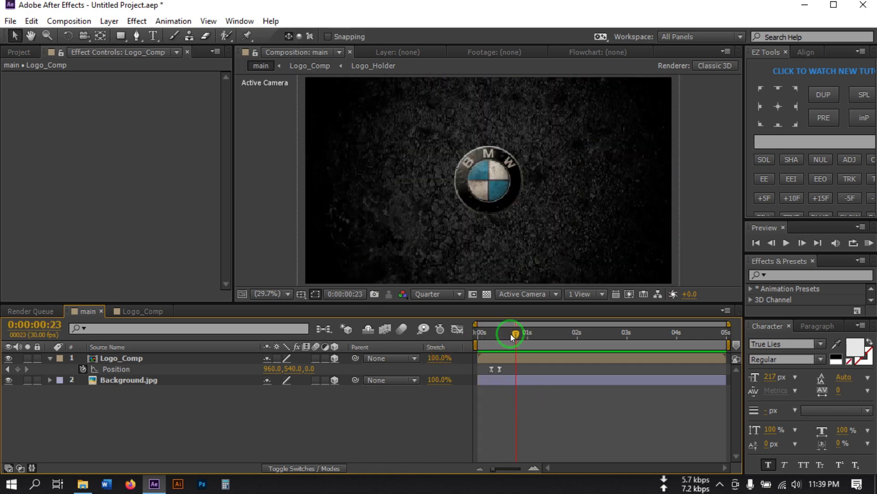
drag(511, 334, 496, 335)
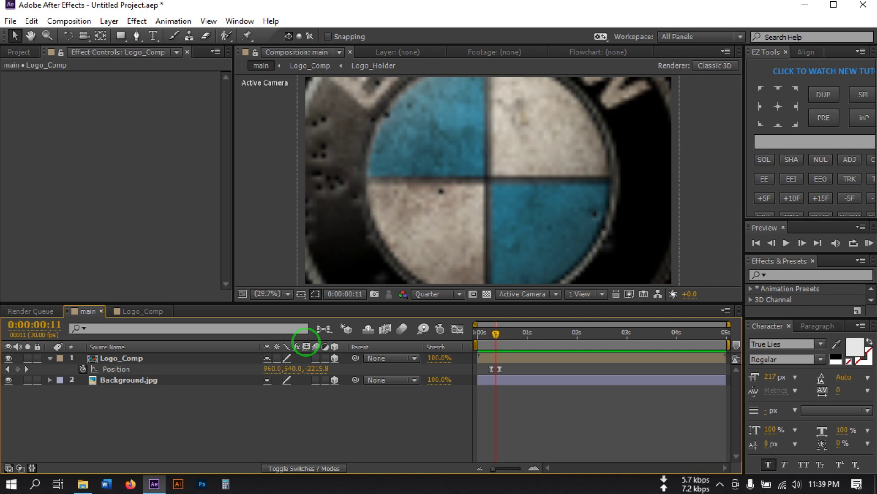
click(18, 52)
Place Smoke_Explosion.mp4 in the main composition just above Background.jpg.
click(59, 267)
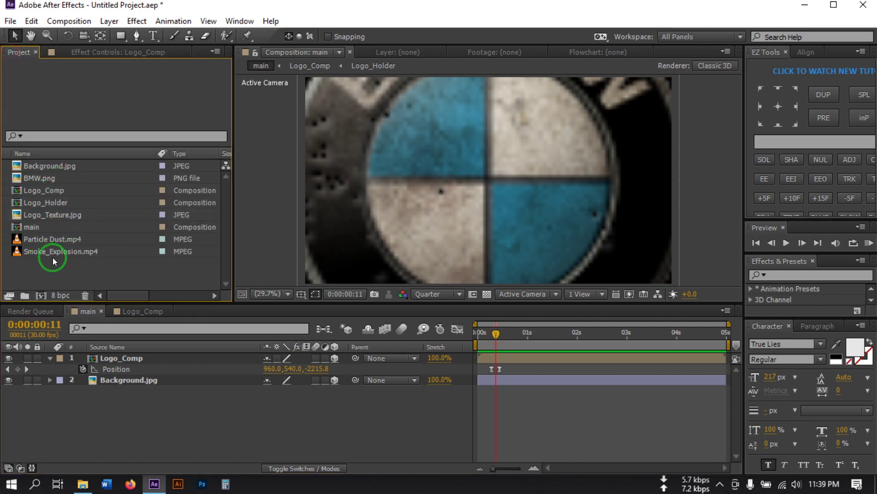
drag(47, 250, 115, 380)
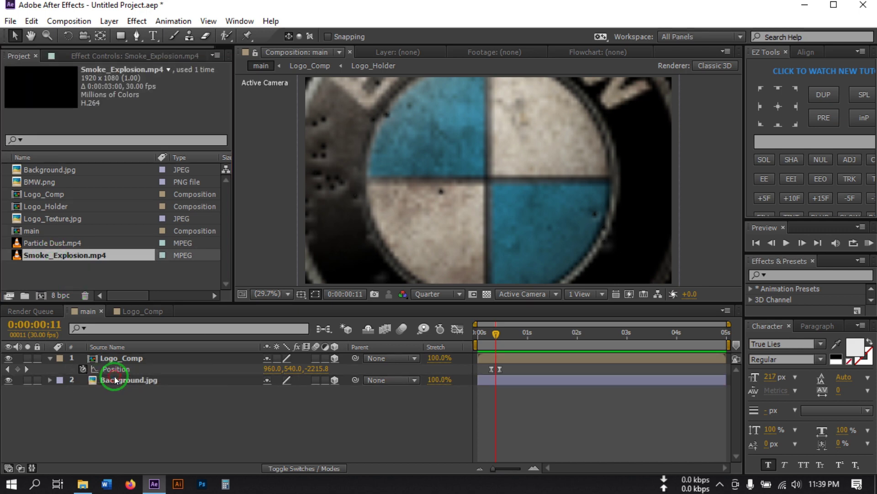
click(498, 333)
key(semicolon)
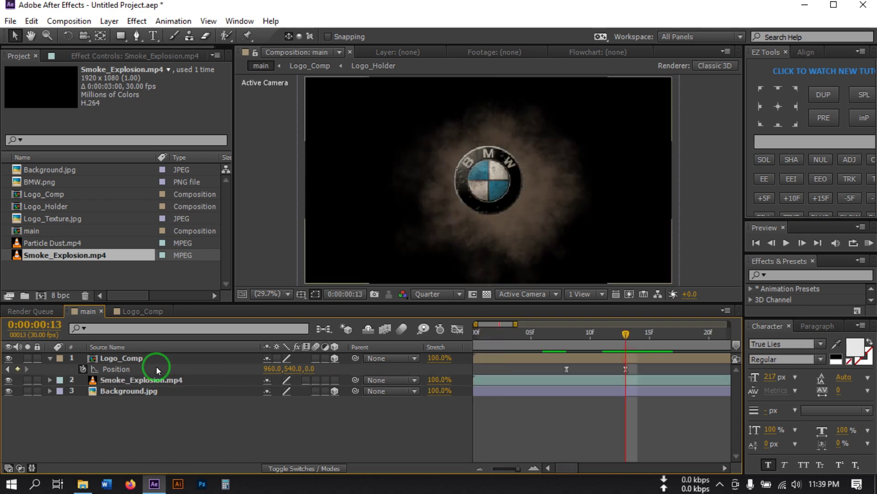
Set the smoke layer's blend mode to Lighten and scrub back to frame 11.
click(149, 377)
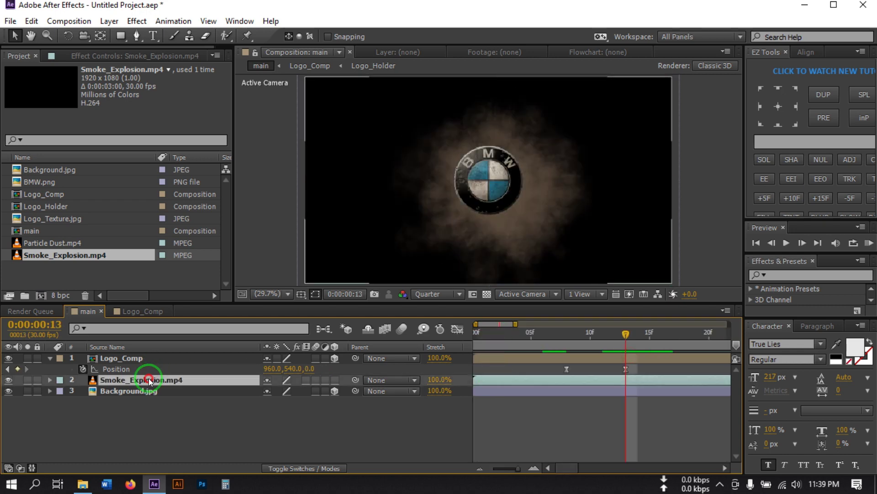
click(291, 468)
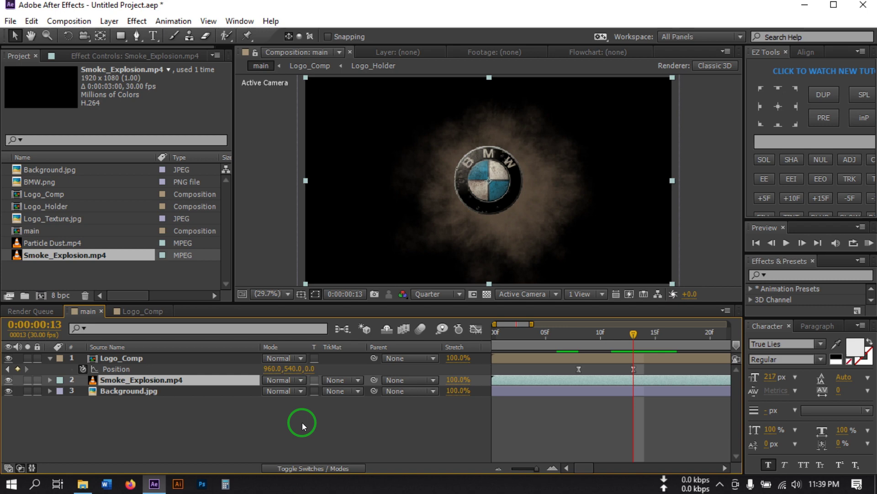
click(282, 379)
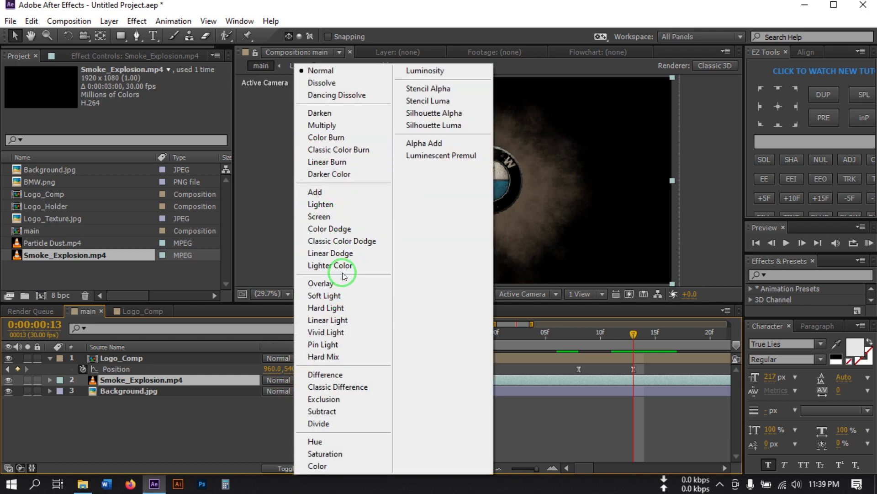
click(339, 204)
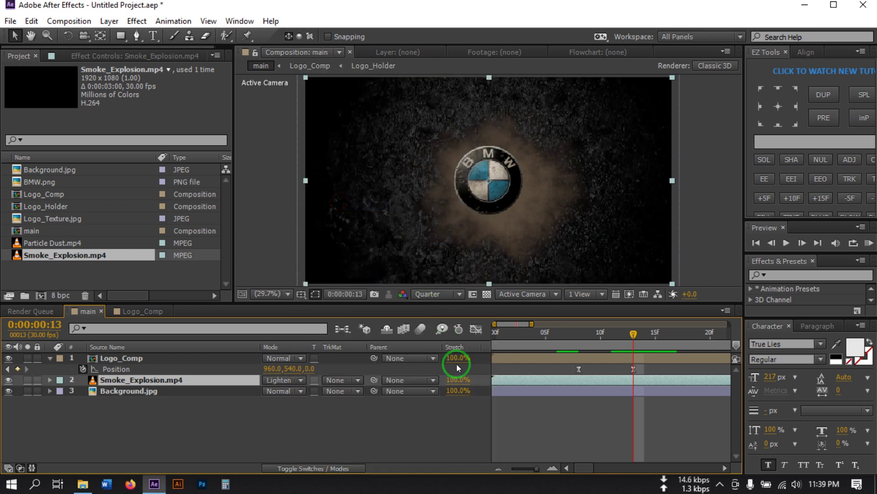
drag(631, 335, 615, 346)
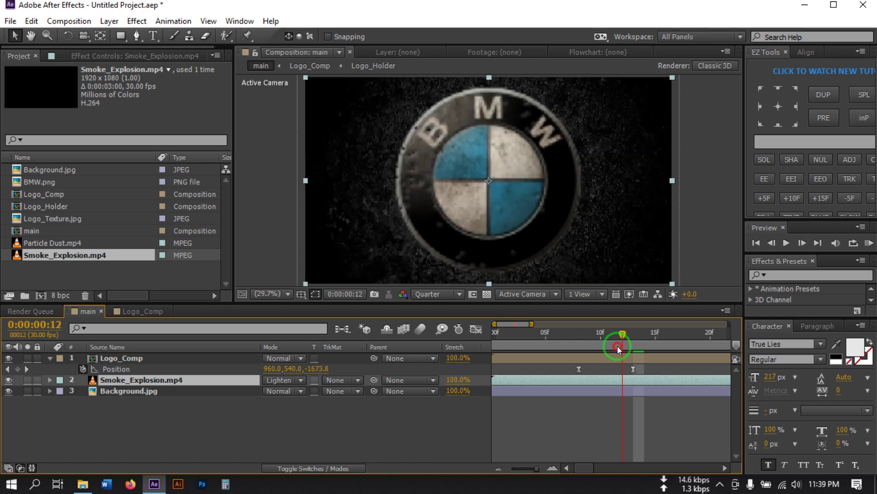
Trim the smoke clip's opening frames and slide the layer earlier to match the logo's landing.
drag(503, 378, 599, 380)
click(617, 334)
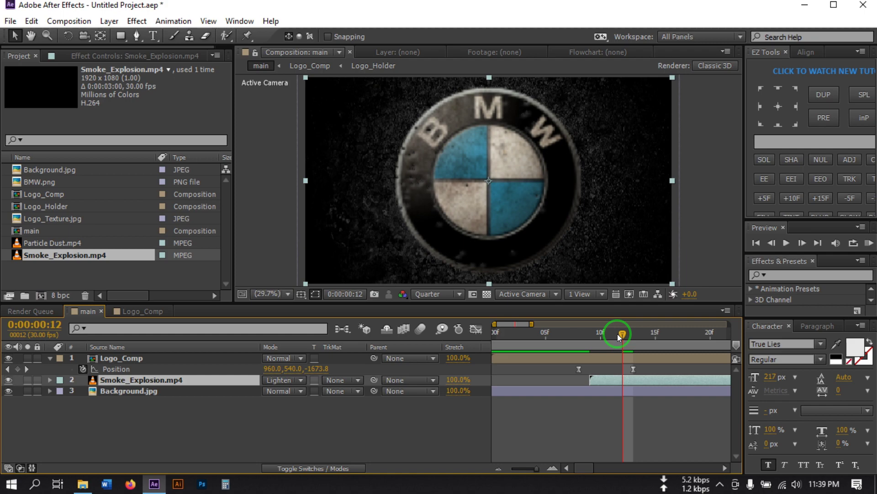
drag(618, 336, 699, 355)
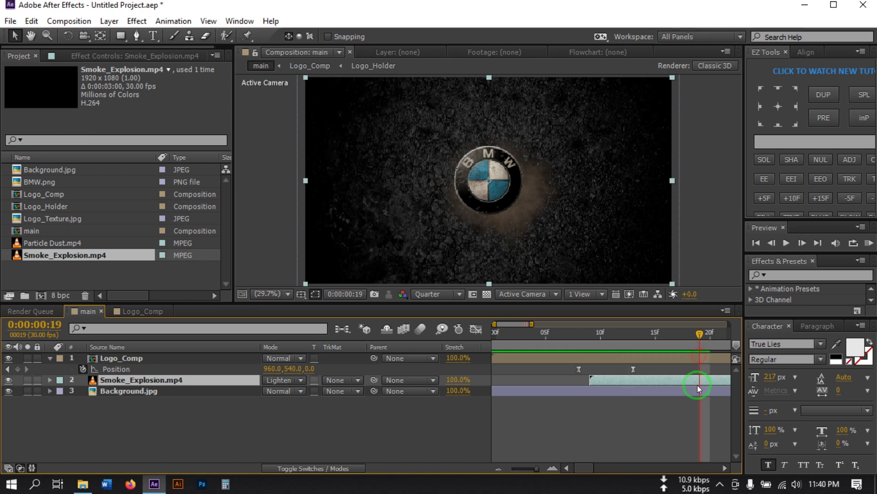
drag(697, 385, 609, 383)
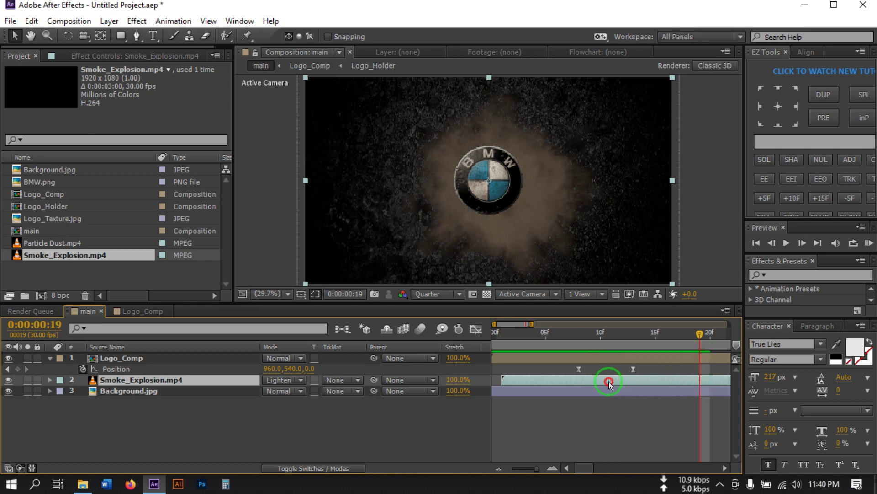
drag(697, 335, 612, 372)
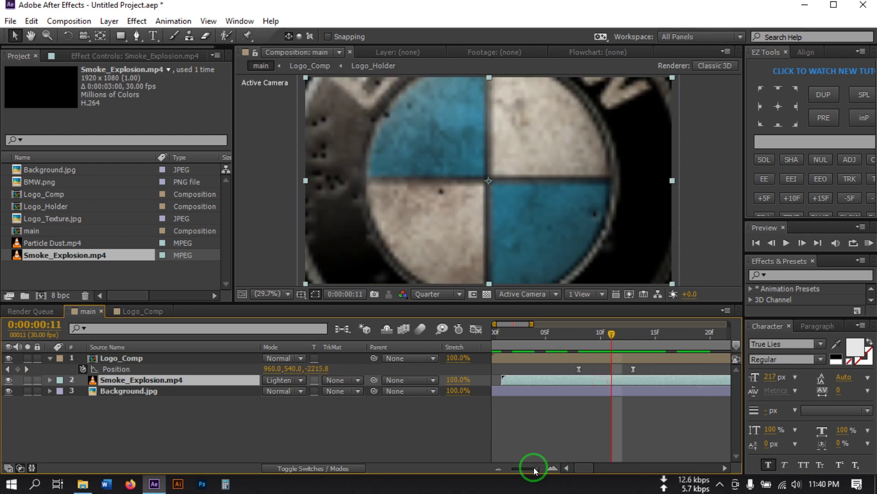
Zoom the timeline out to five seconds and preview the smoke burst, stopping at frame 15.
drag(534, 468, 510, 467)
click(554, 421)
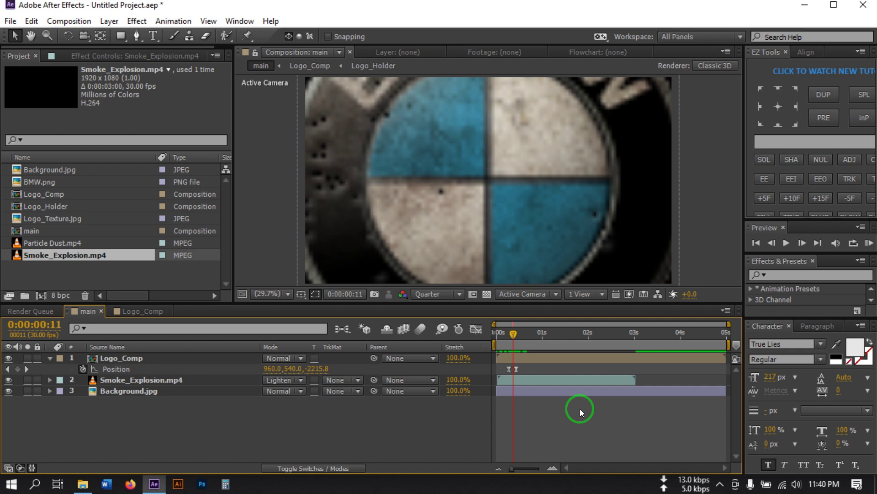
drag(513, 333, 454, 346)
key(space)
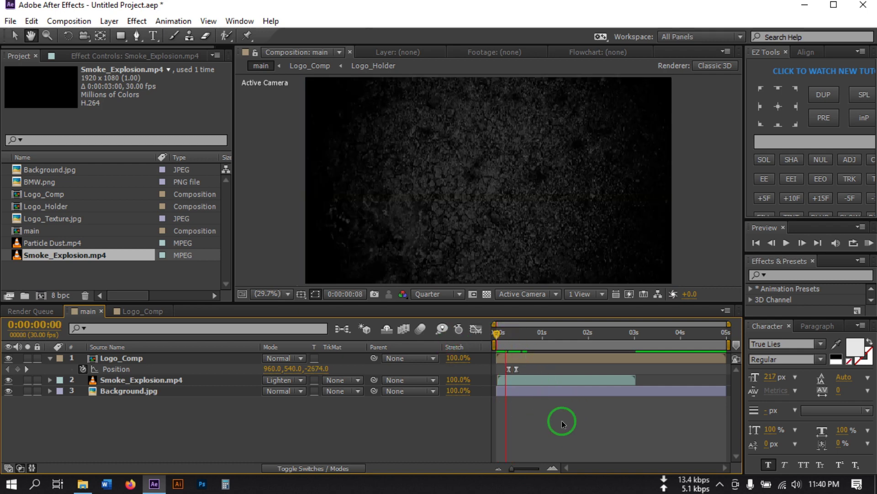
click(443, 350)
key(space)
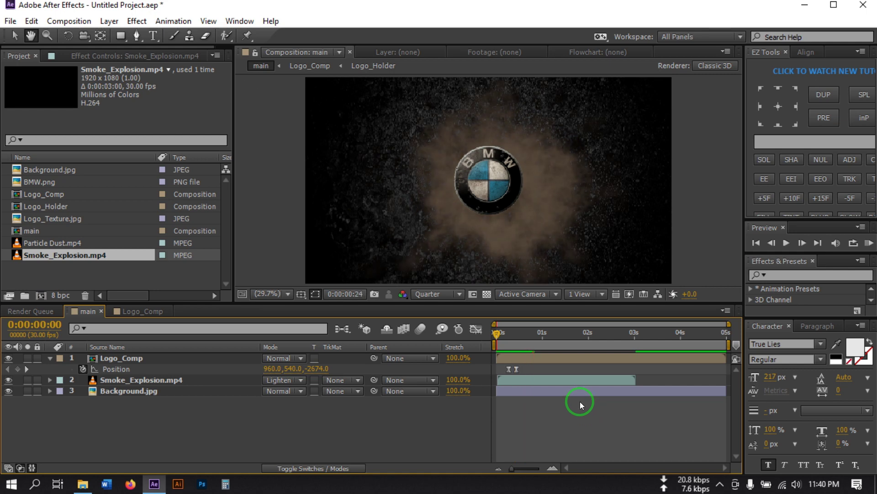
drag(530, 335, 520, 334)
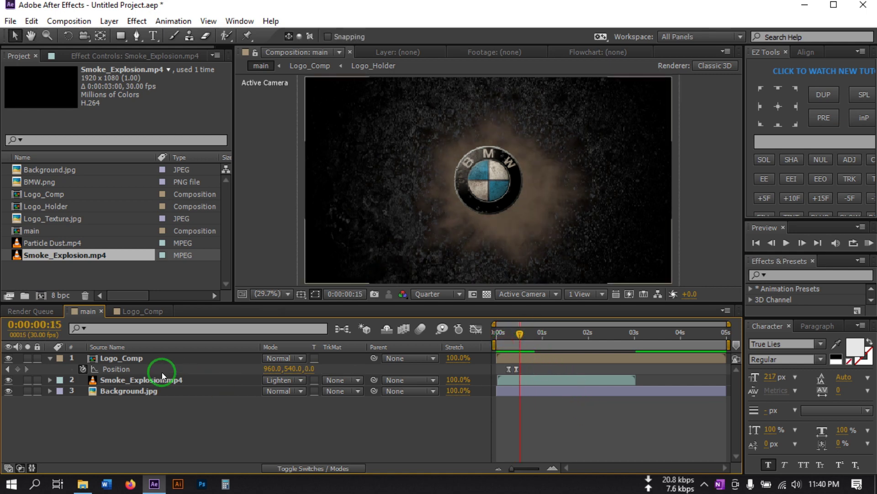
Set the Smoke_Explosion layer's Opacity to 70%.
click(140, 377)
key(t)
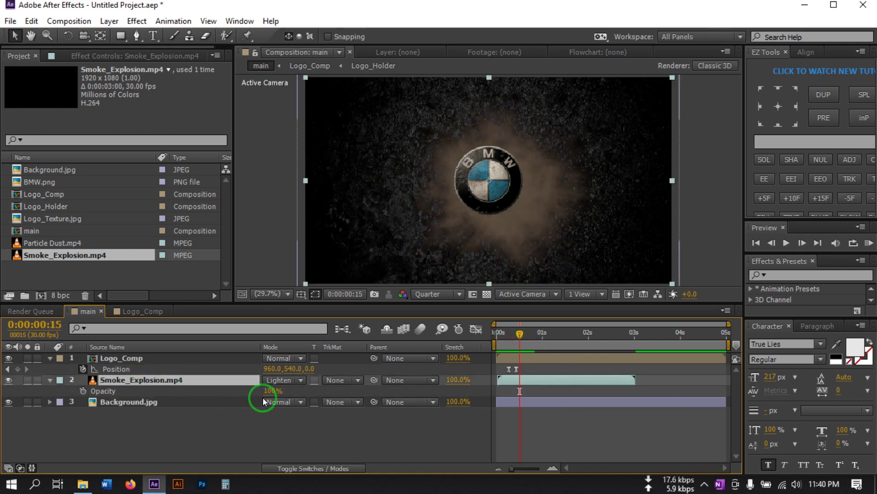
click(270, 391)
text(60)
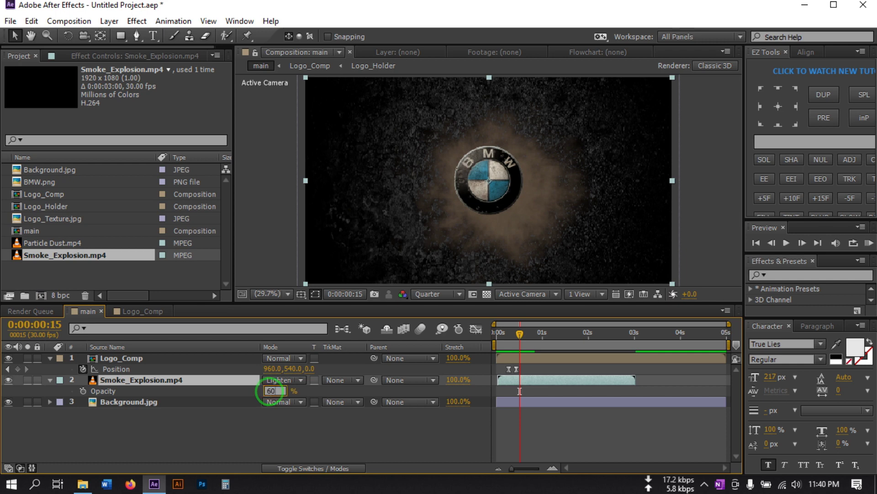
key(Return)
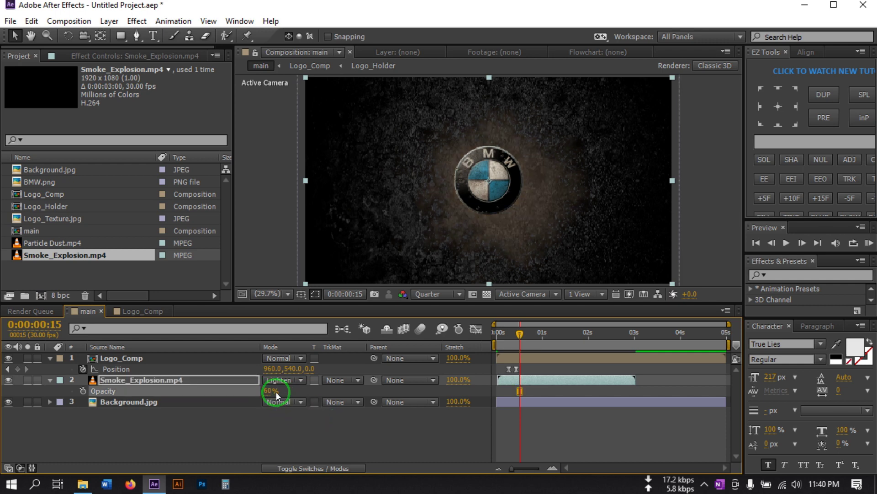
click(274, 391)
text(70)
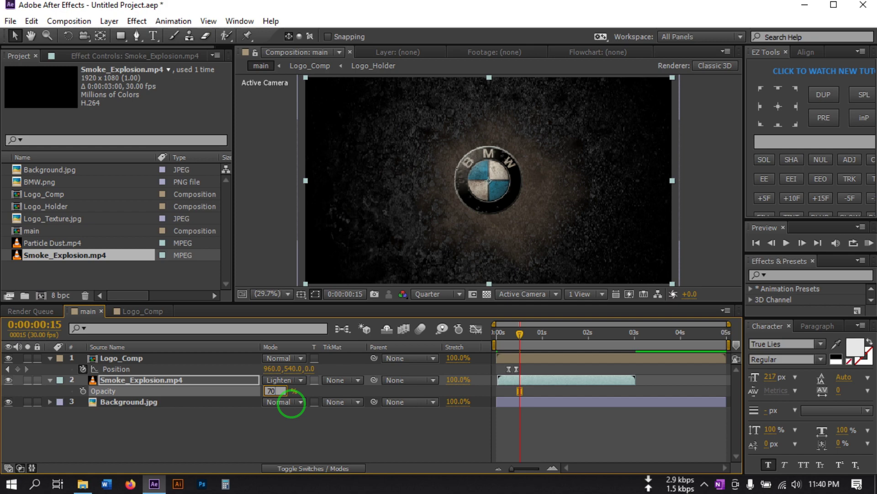
click(317, 440)
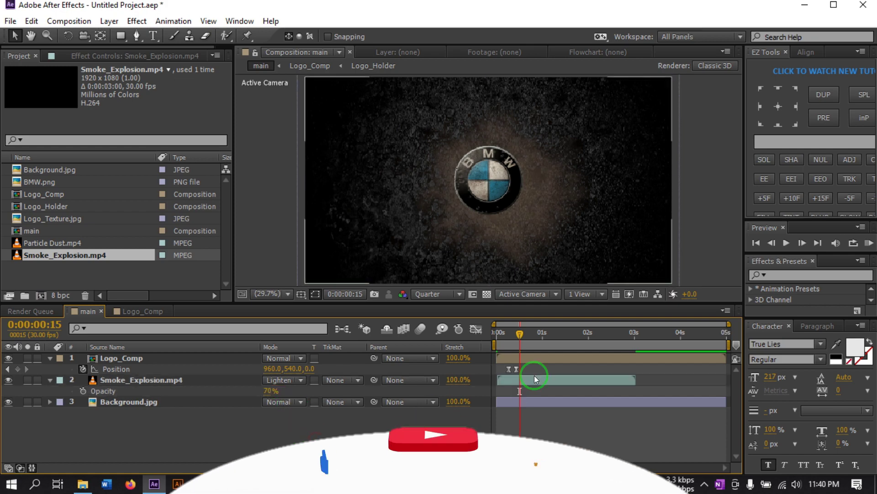
Preview from the first frame and scrub through the landing to frame 19.
drag(515, 336, 475, 369)
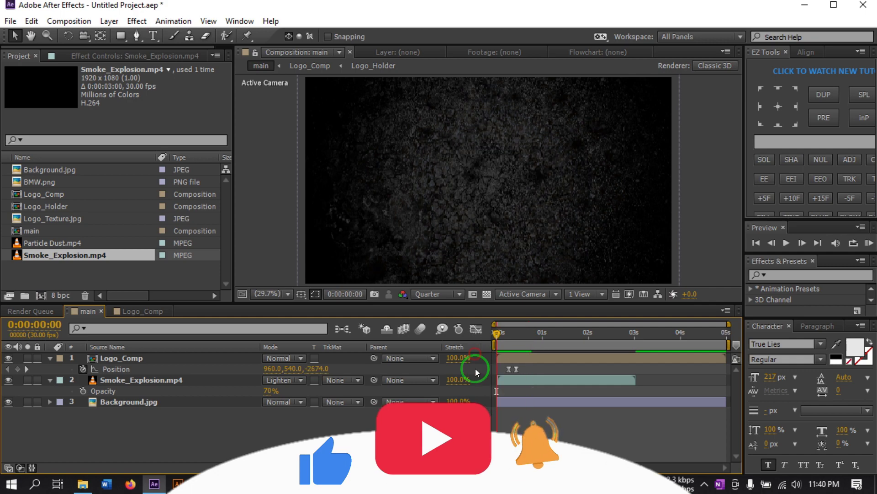
click(550, 437)
key(space)
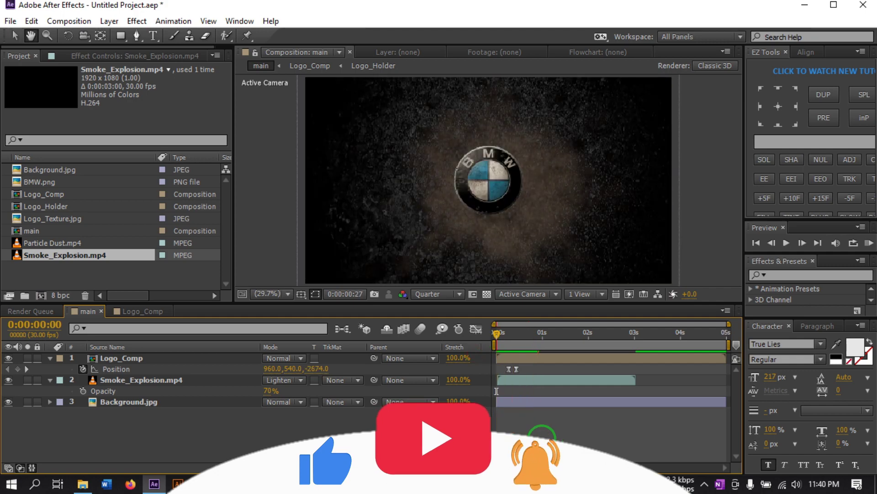
click(530, 356)
mouse_move(533, 333)
mouse_down()
mouse_move(509, 337)
mouse_move(524, 340)
mouse_up()
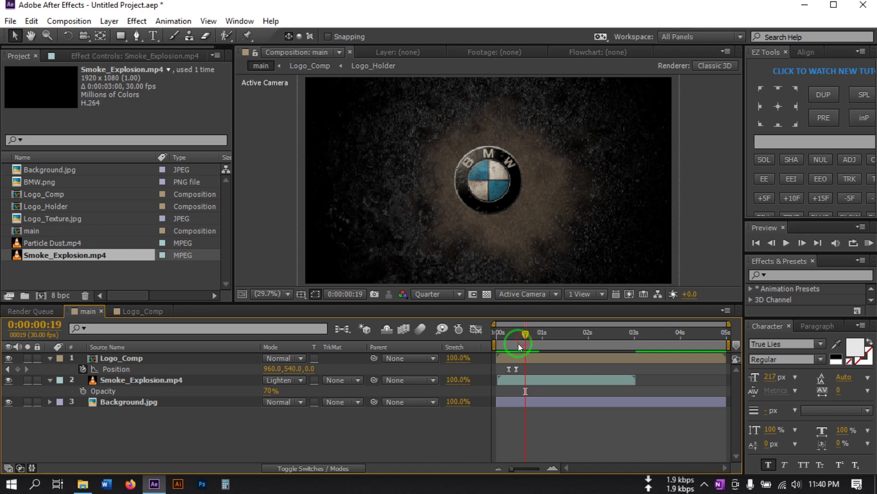
Duplicate the Logo_Comp layer in the main composition and select the copy.
click(180, 357)
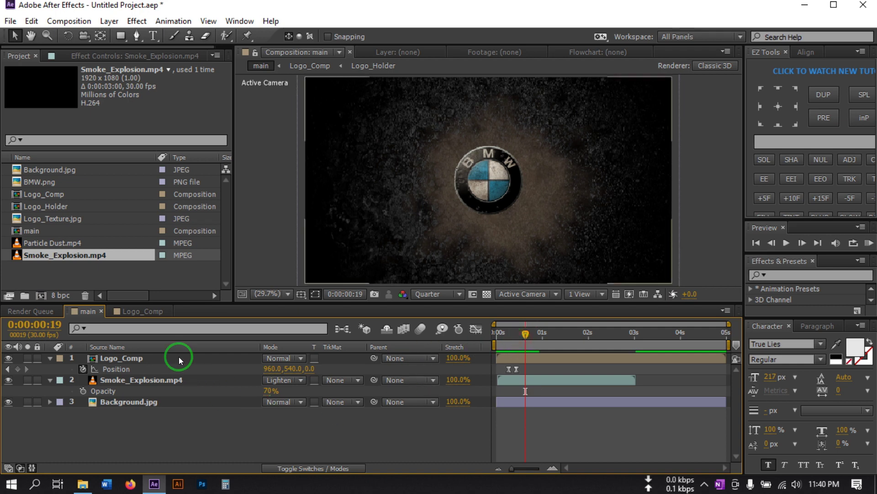
click(133, 311)
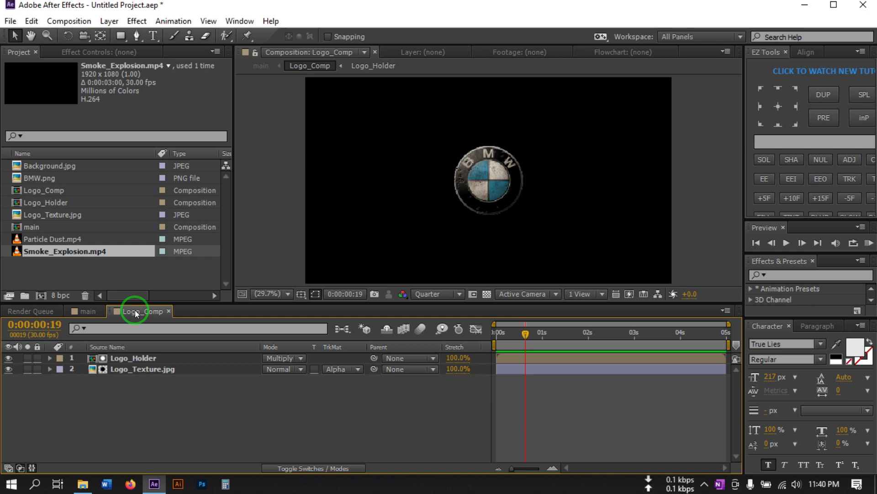
click(98, 314)
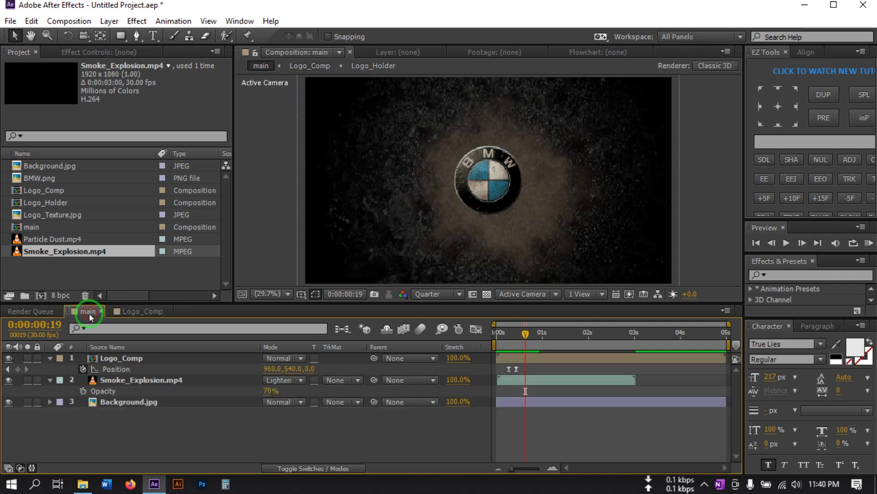
click(50, 358)
click(105, 358)
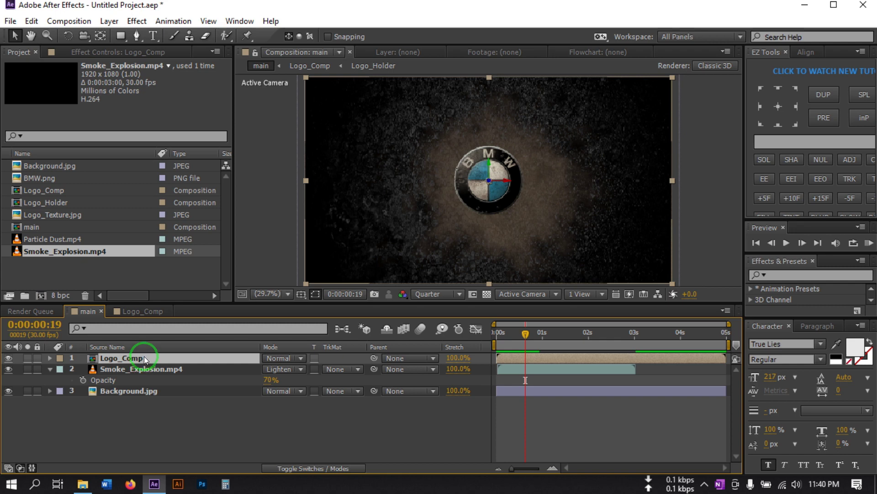
key(ctrl+d)
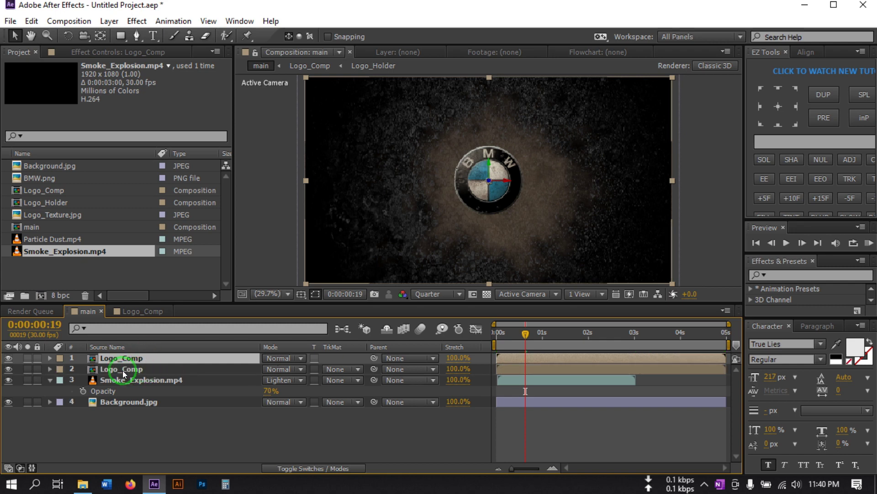
click(115, 369)
Apply Fill and CC Radial Fast Blur to the Logo_Comp copy and open the Fill colour picker.
key(ctrl+space)
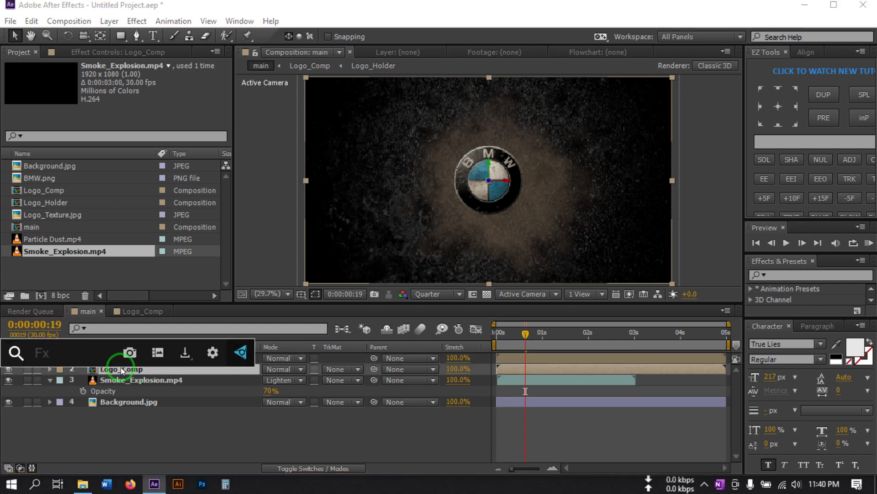
text(fil)
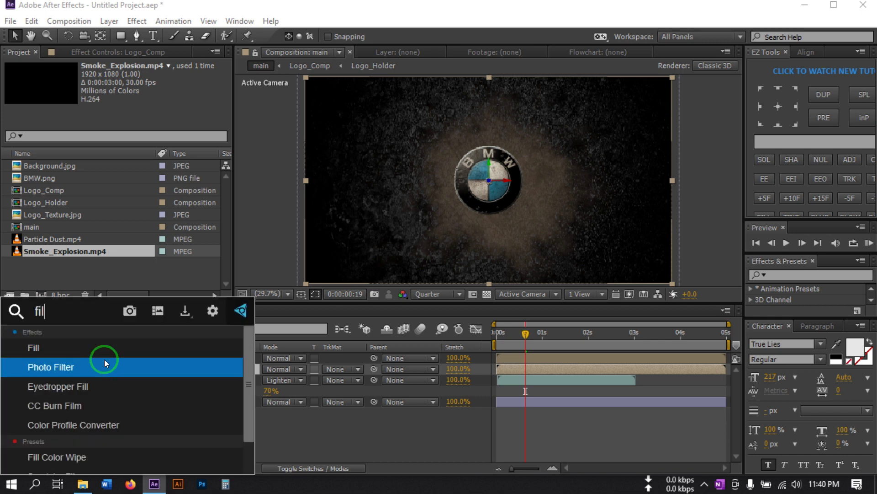
click(74, 348)
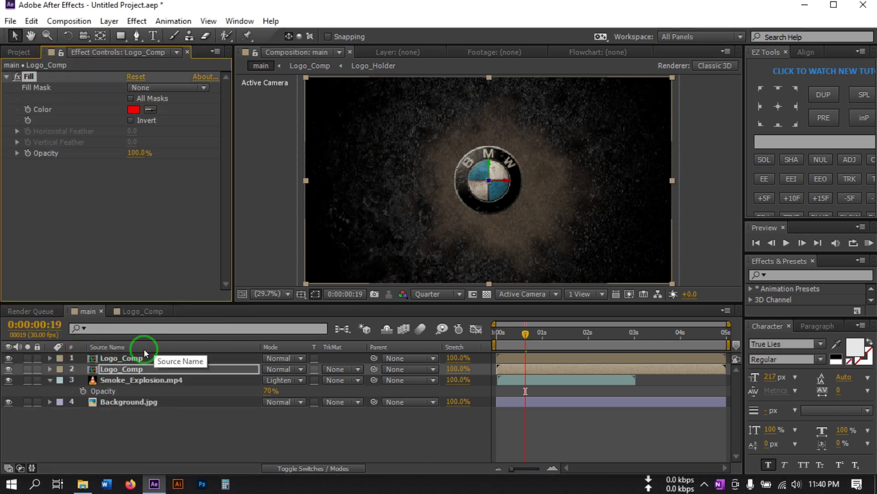
key(ctrl+space)
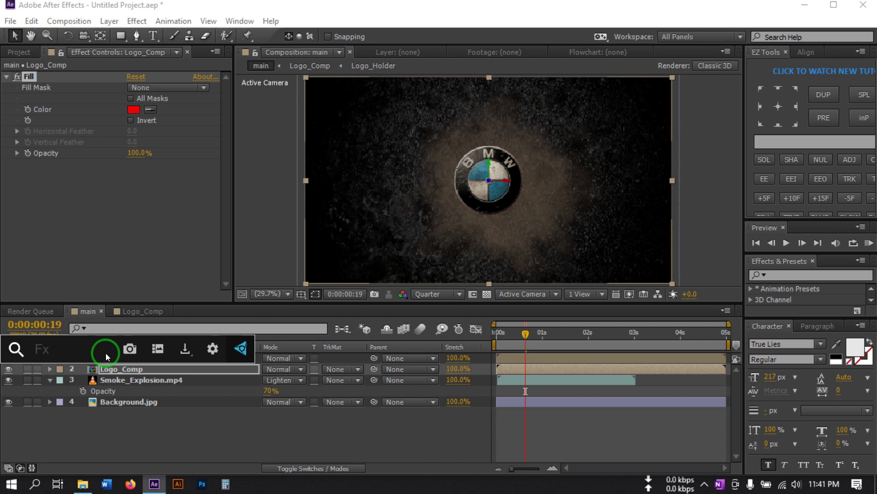
text(cc red)
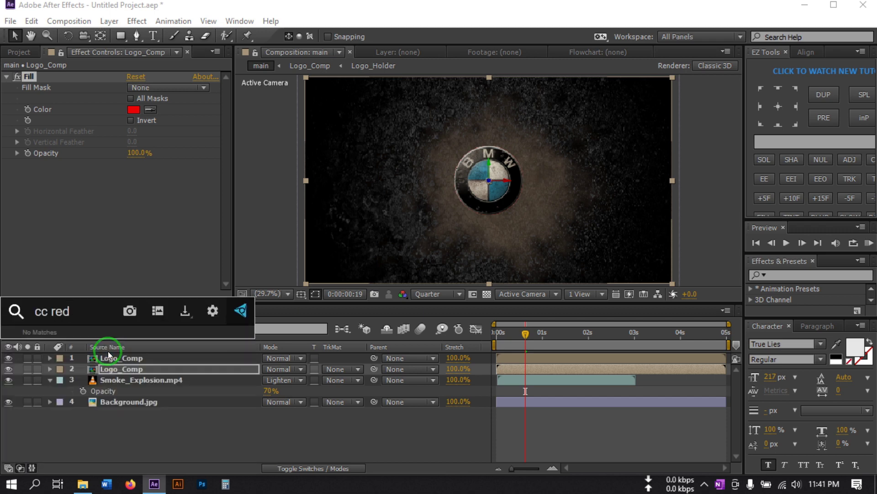
key(BackSpace)
key(BackSpace)
key(BackSpace)
text(r)
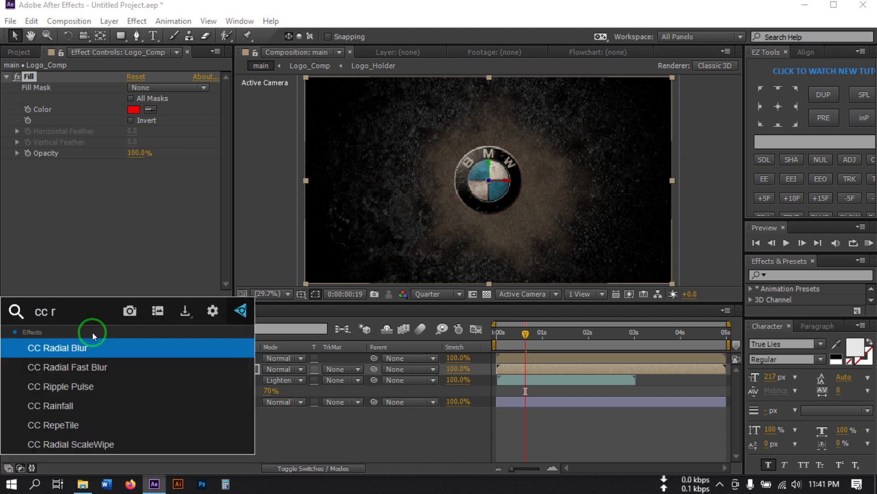
click(98, 368)
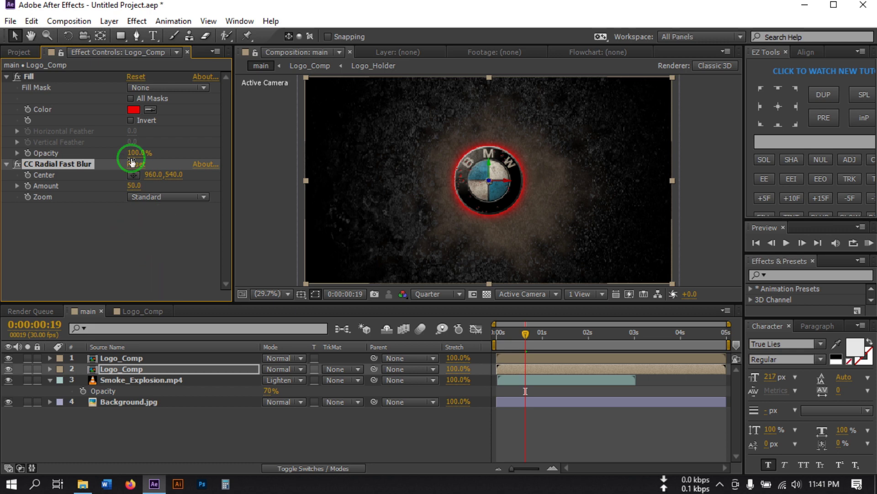
click(133, 109)
Set the Fill colour to black and raise the radial blur Amount to 75.
drag(549, 429, 493, 487)
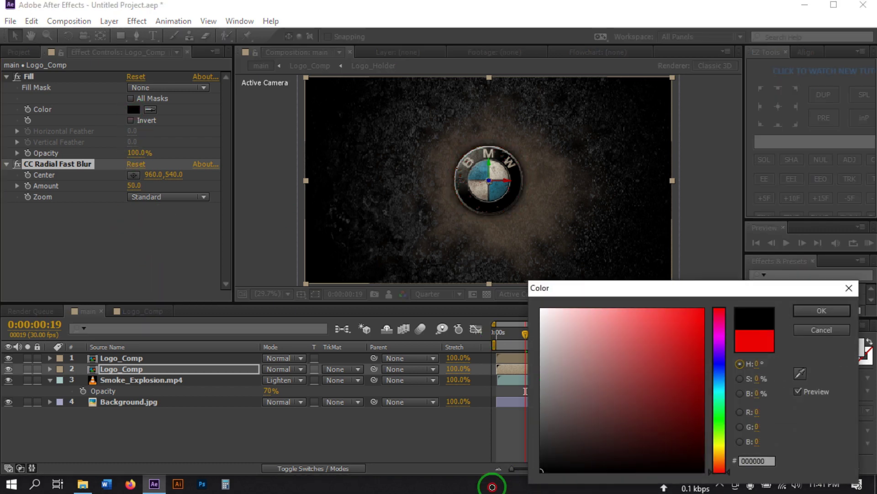
click(818, 311)
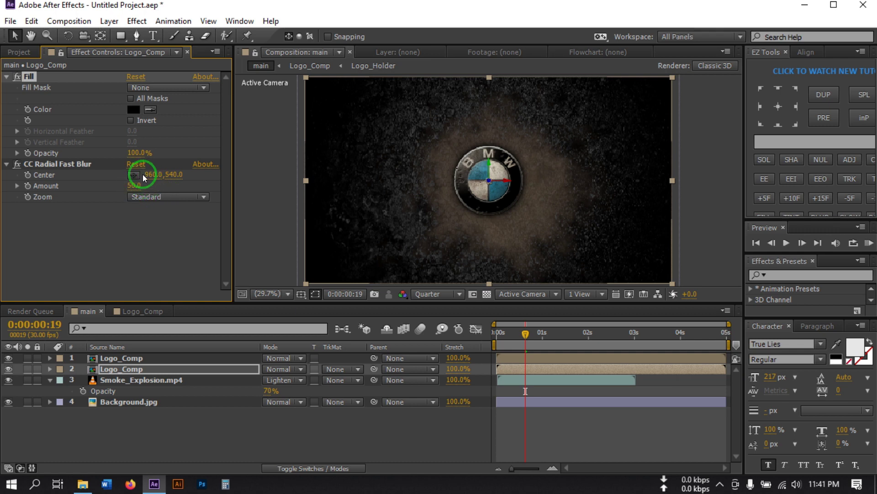
drag(137, 183, 150, 183)
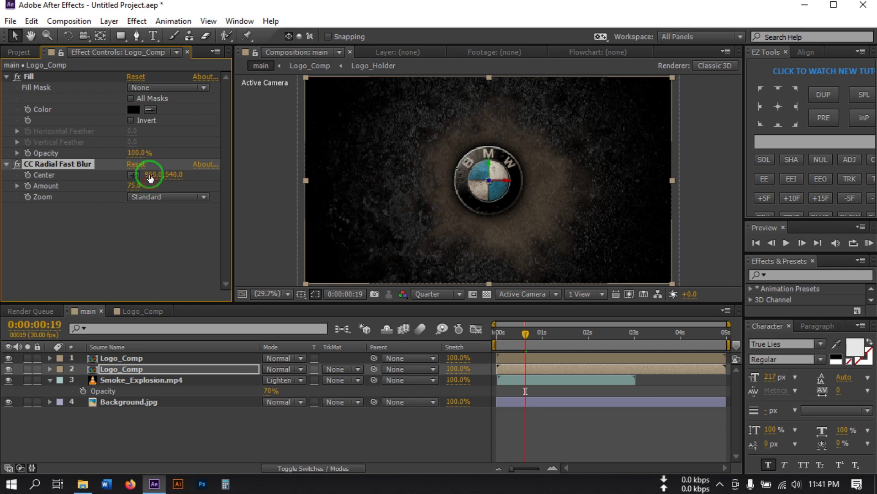
Place the blur Center at 911.8, 127.9 above the logo and preview from the start.
click(133, 175)
click(480, 115)
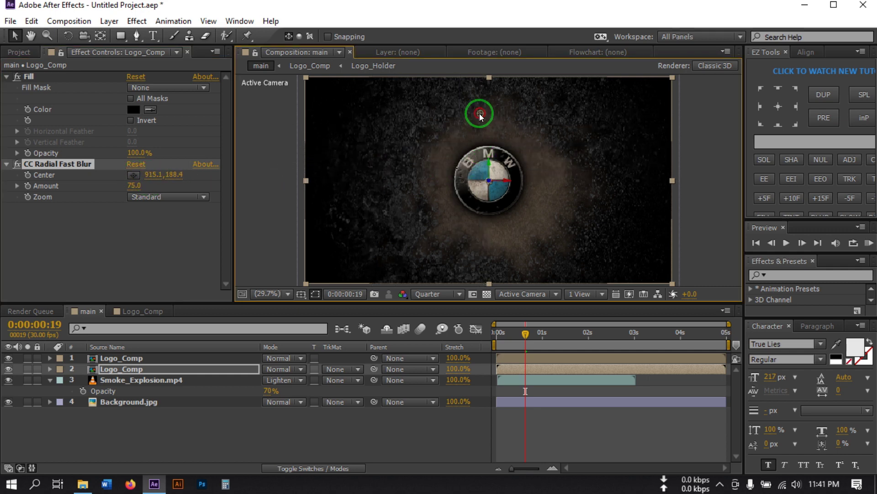
mouse_move(481, 117)
mouse_down()
mouse_move(480, 126)
mouse_move(480, 100)
mouse_up()
click(523, 338)
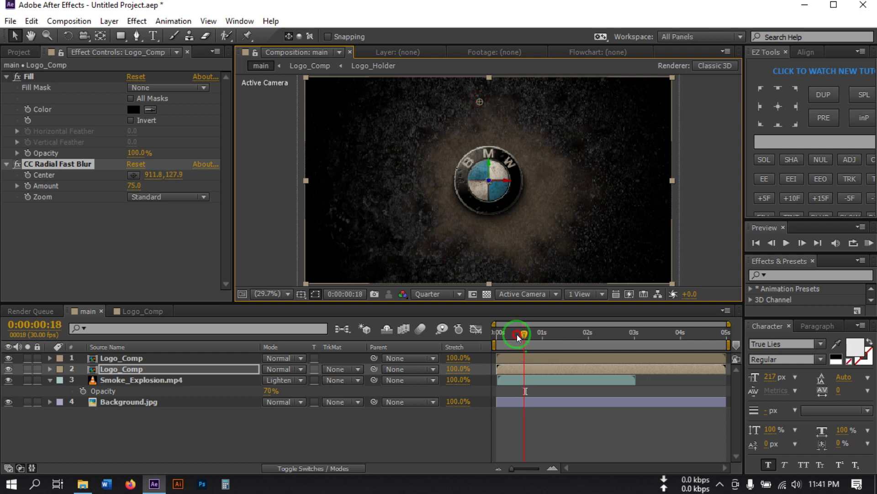
drag(517, 334, 499, 352)
key(space)
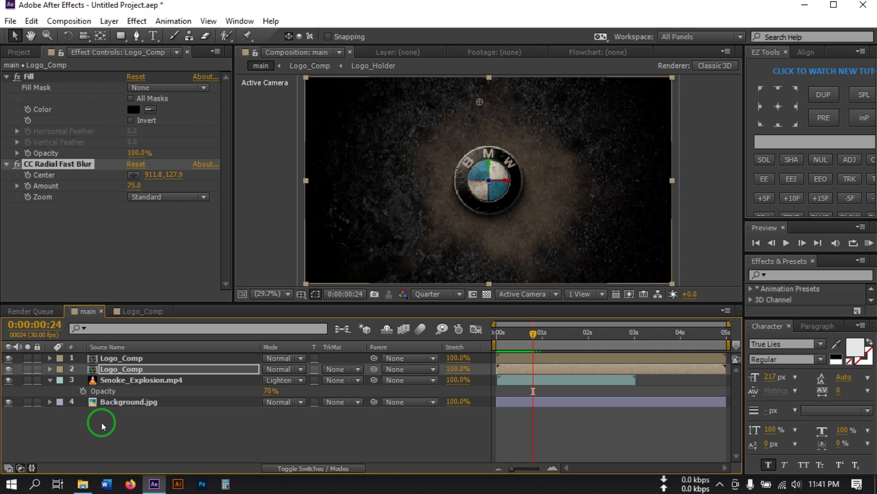
Drag Particle Dust.mp4 from the Project panel to the top of the main composition.
click(102, 422)
click(50, 380)
click(20, 52)
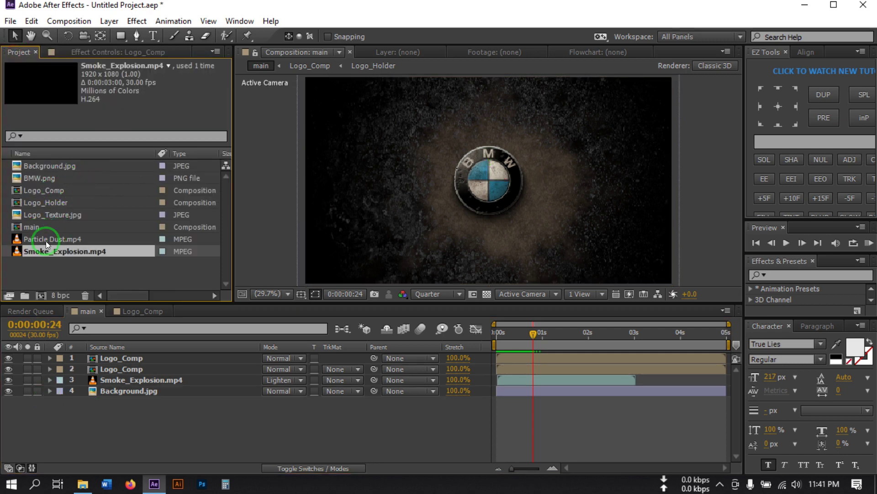
drag(45, 240, 96, 357)
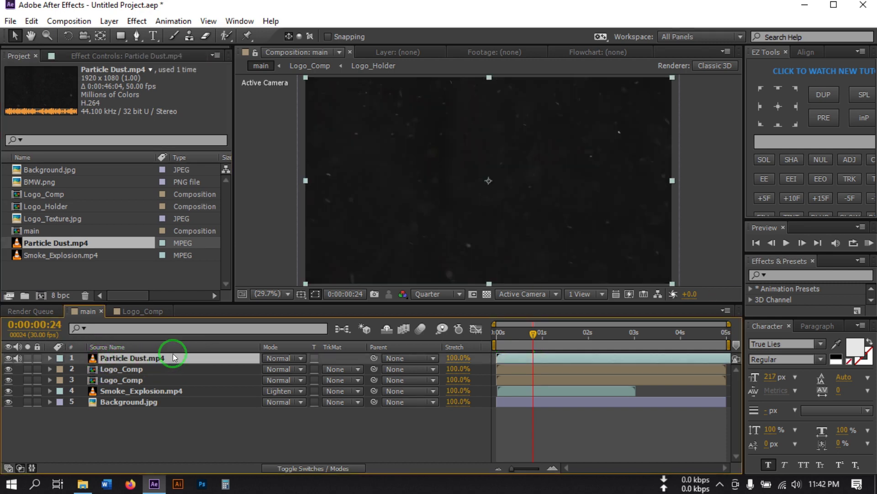
Add Levels to Particle Dust with Input Black 27.0 and set its blend mode to Screen.
key(ctrl+space)
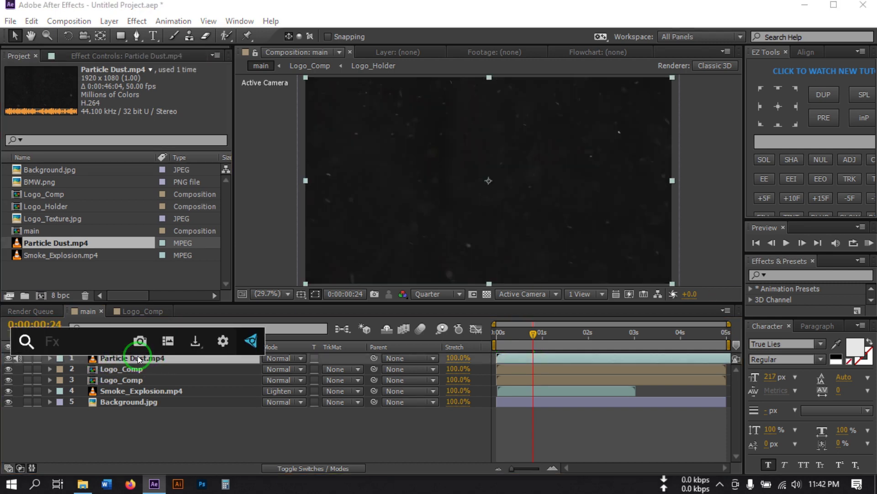
text(leve)
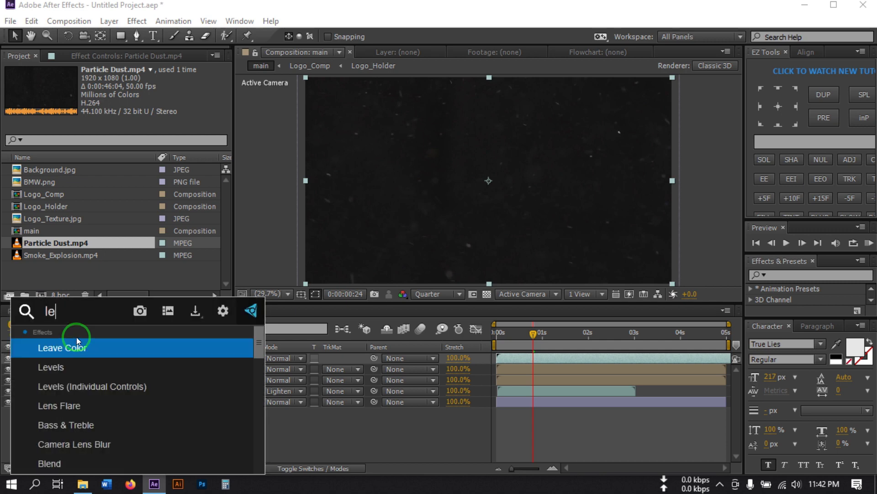
click(74, 347)
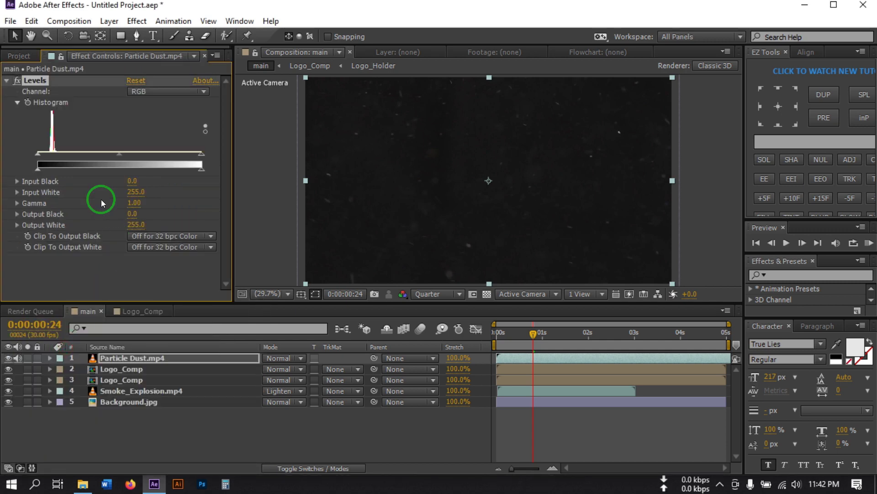
drag(38, 154, 49, 152)
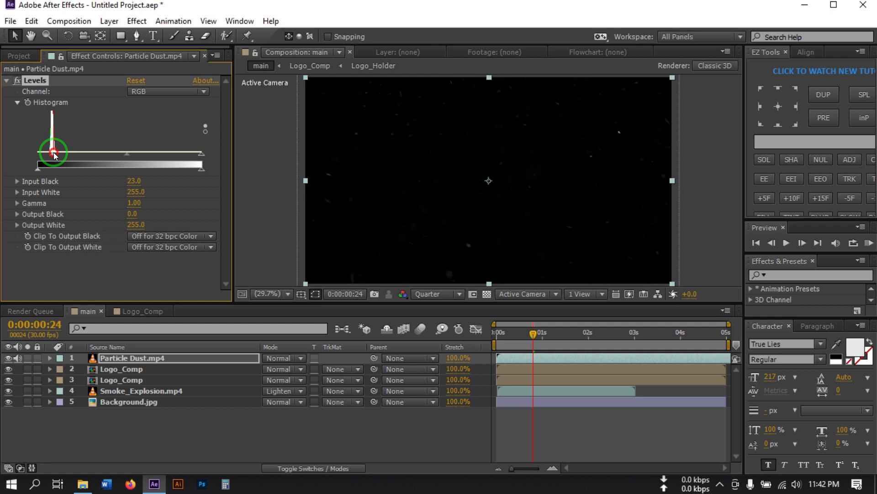
click(280, 359)
click(320, 216)
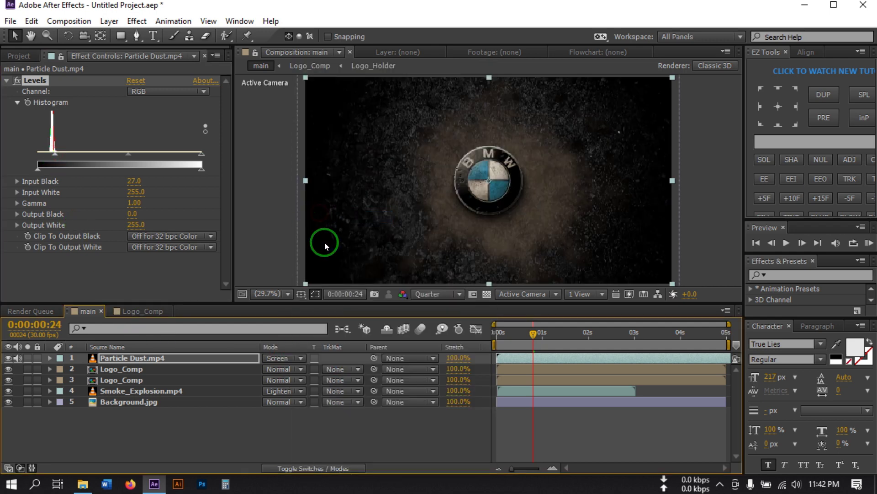
Select all five layers of the main composition.
click(366, 425)
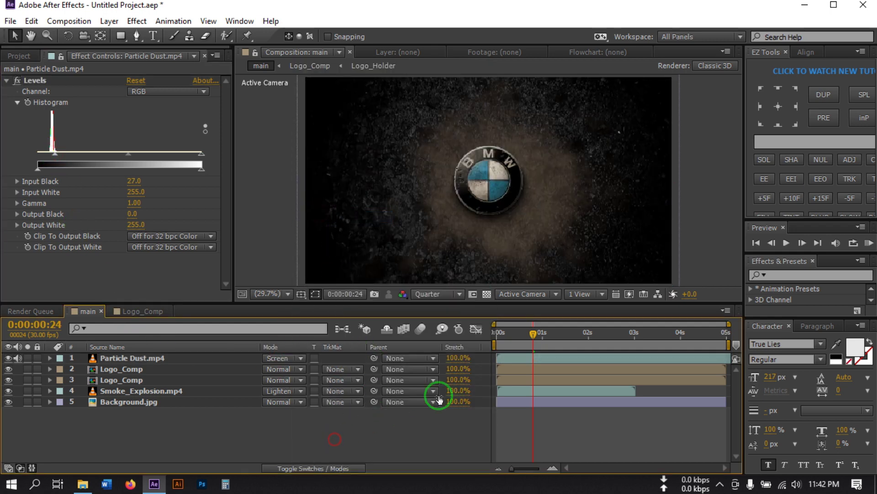
click(505, 339)
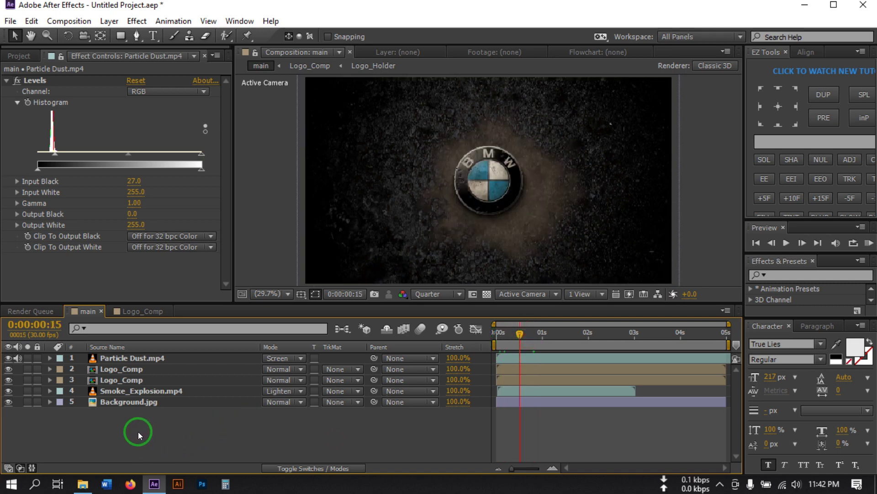
drag(139, 442, 130, 355)
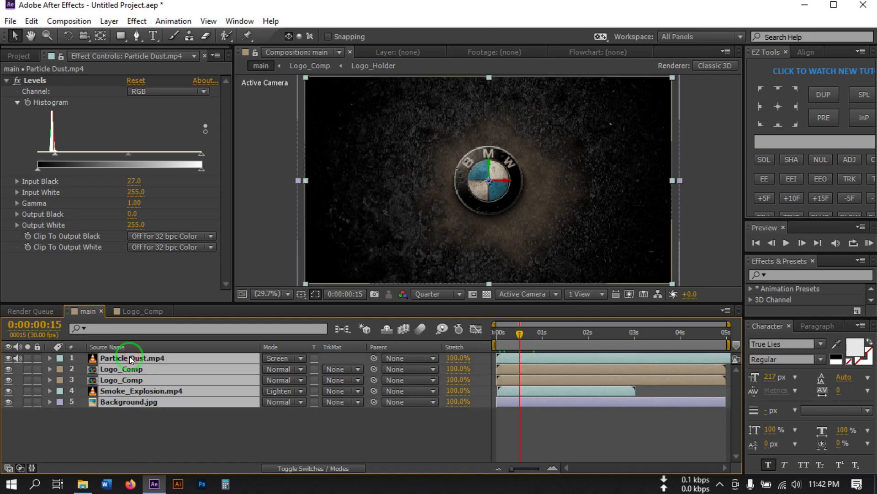
Pre-compose all five layers into 'animation', moving all attributes into the new composition.
right_click(130, 356)
click(176, 405)
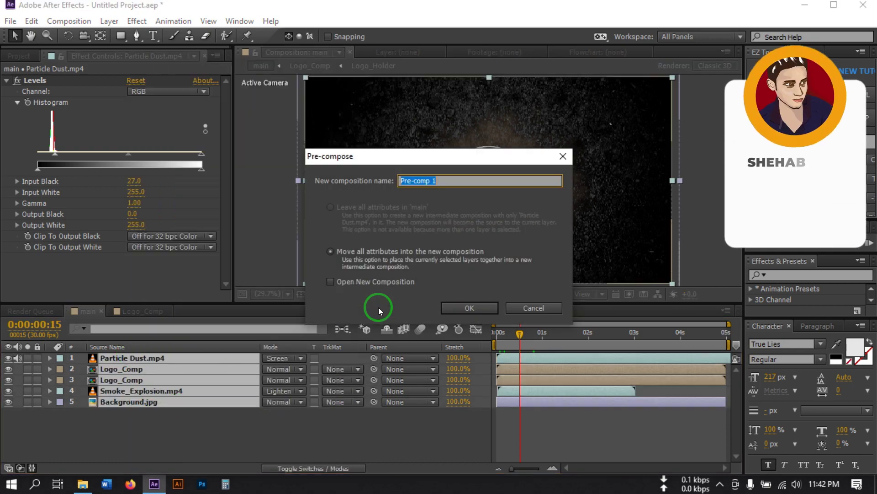
text(anima)
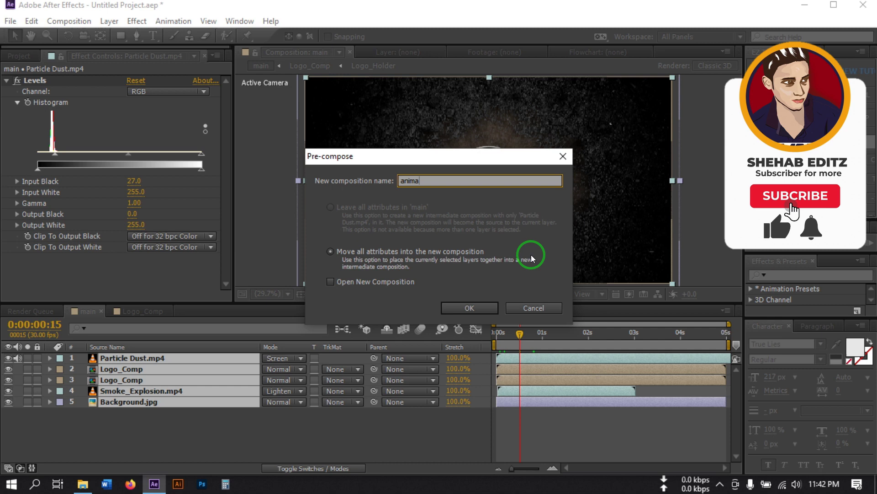
text(tion)
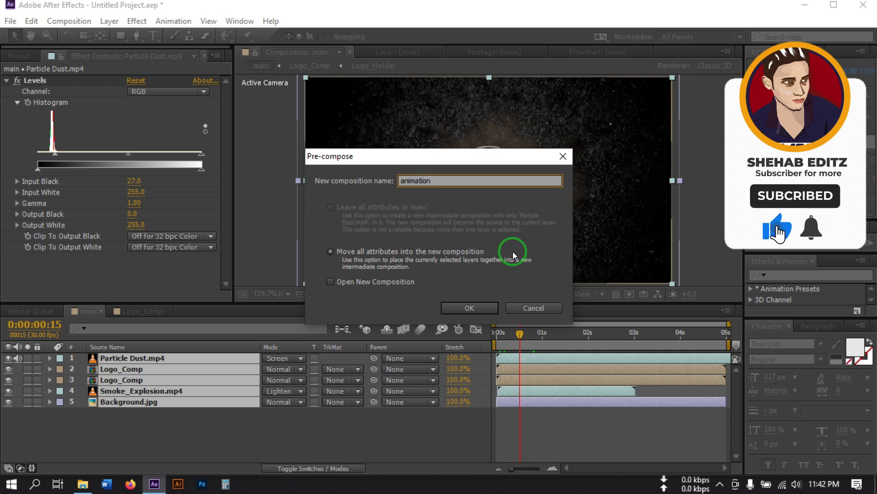
click(329, 251)
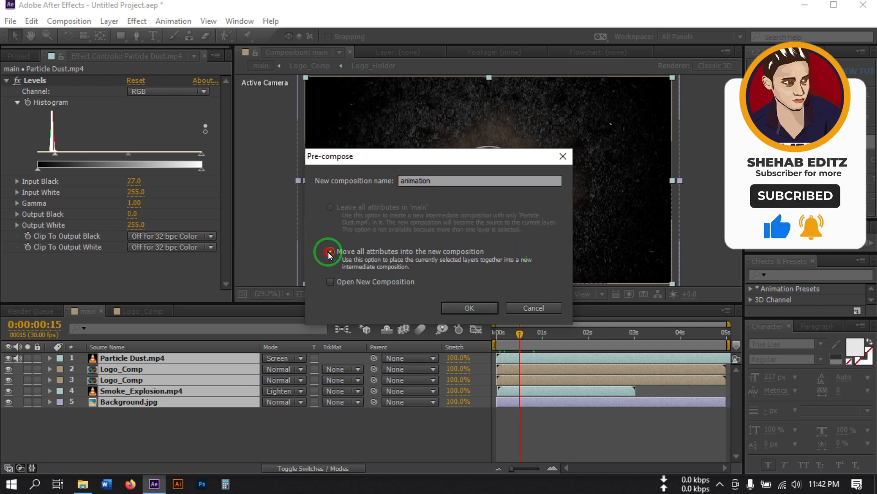
click(470, 308)
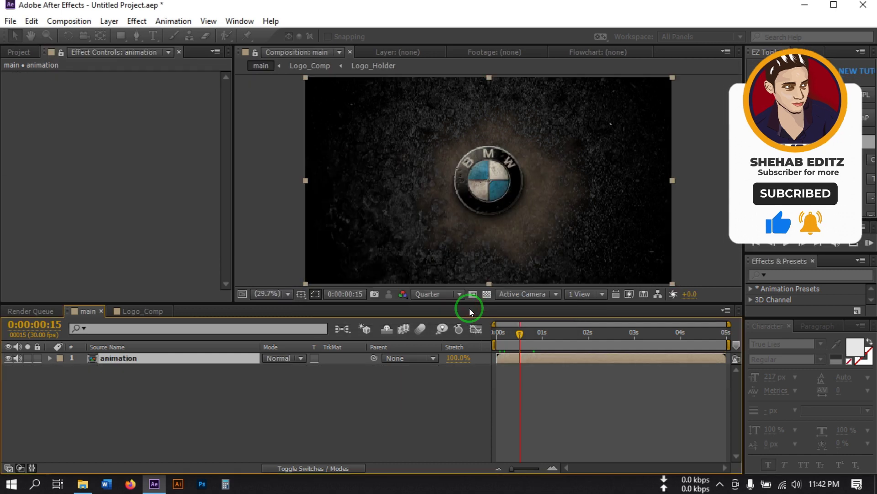
click(219, 393)
Apply the Wiggle - position preset to the animation layer.
click(139, 358)
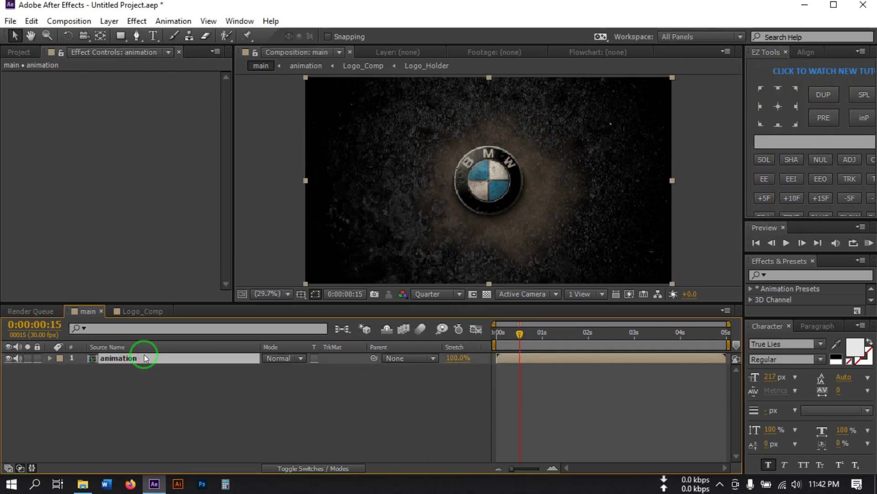
key(ctrl+space)
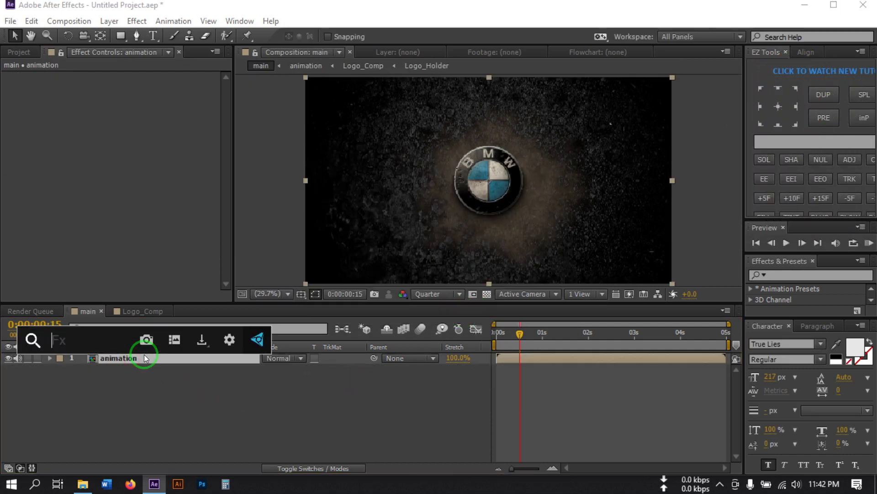
text(wig)
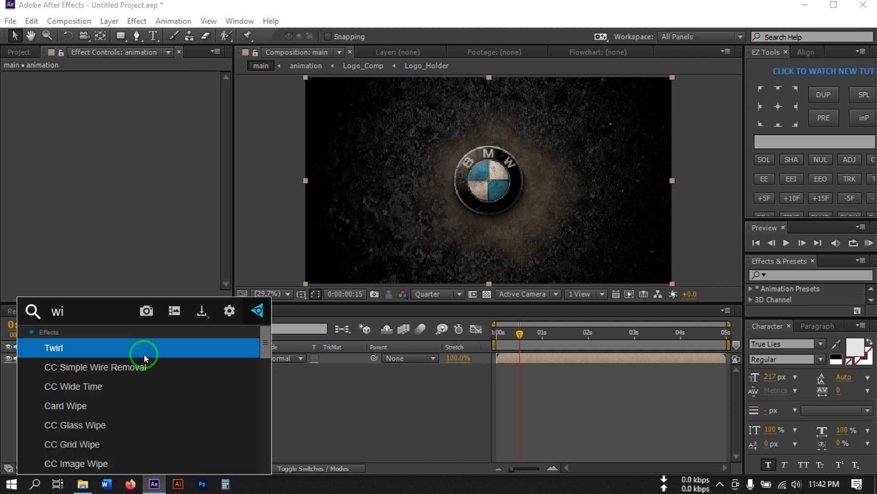
click(113, 378)
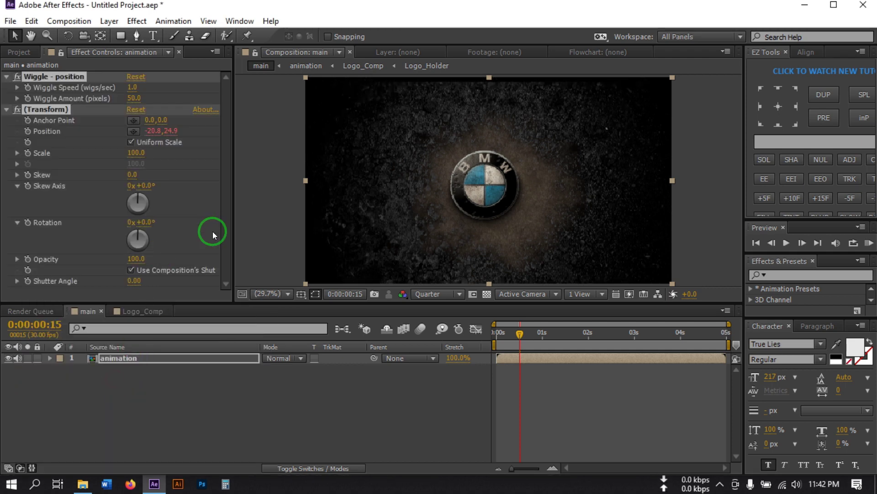
Scale the animation layer to 110%.
click(113, 358)
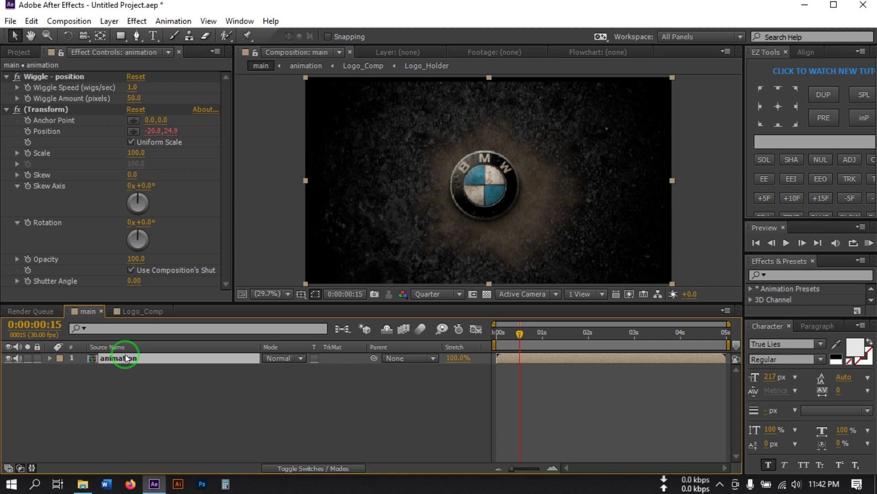
key(s)
click(283, 369)
text(110)
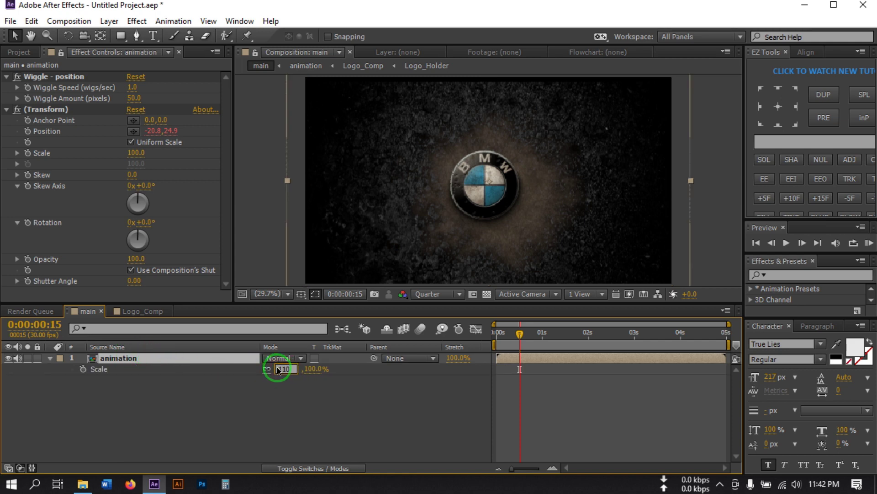
click(311, 350)
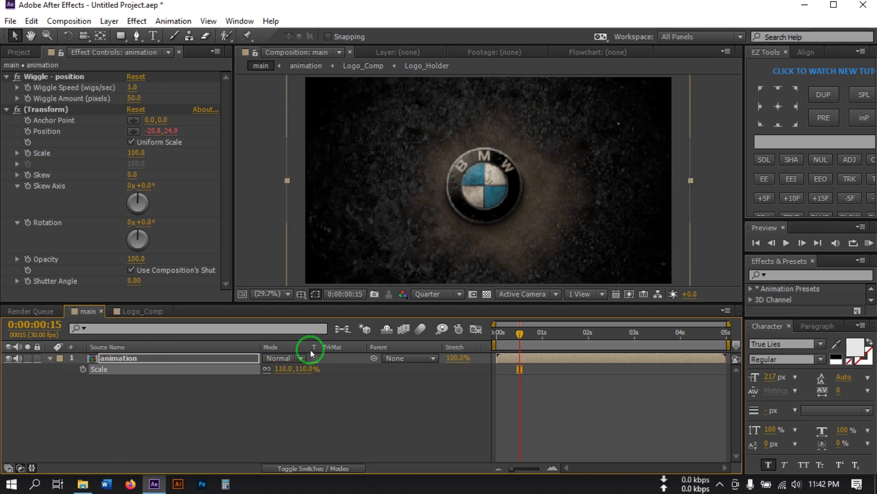
Keyframe Wiggle Speed 0 at frame 12, 1 at frame 13 and 0 at frame 15.
key(equal)
drag(555, 341, 554, 344)
click(132, 87)
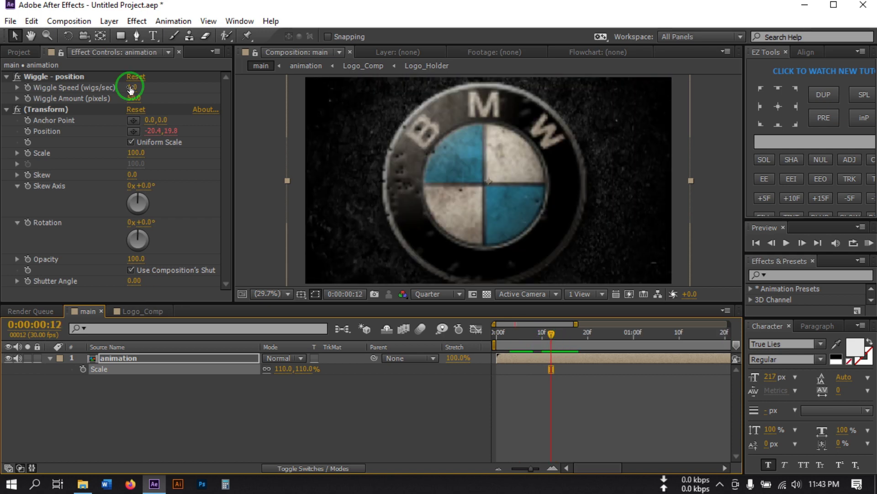
text(0)
key(Return)
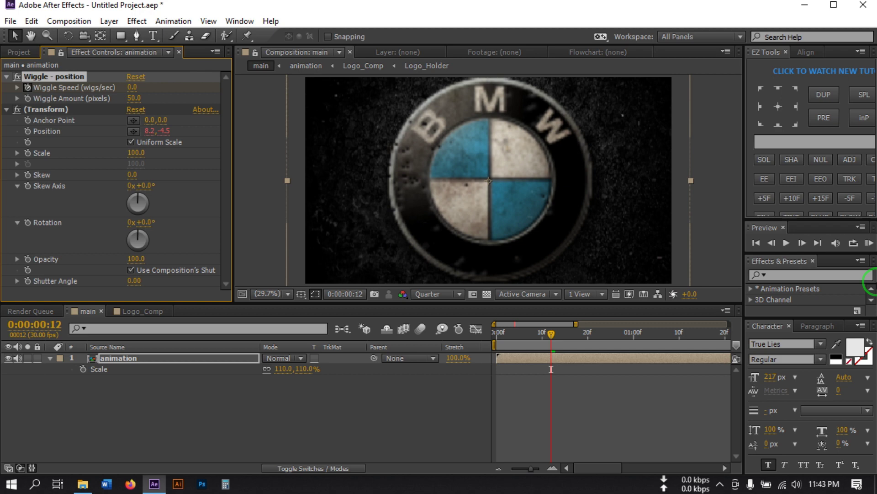
key(Page_Down)
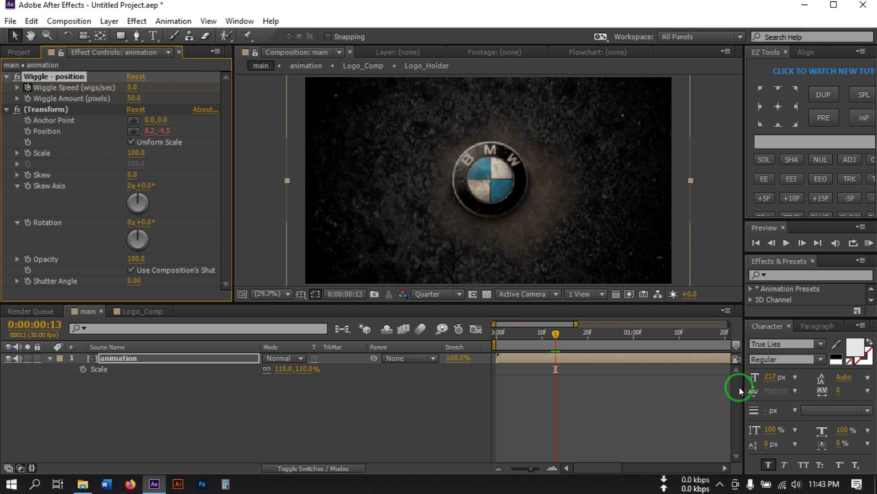
click(128, 87)
text(1)
key(Return)
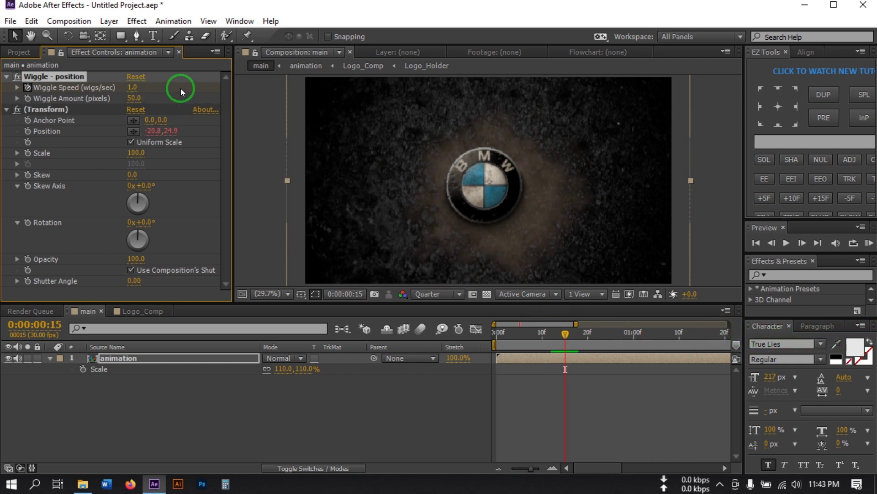
text(0)
key(Return)
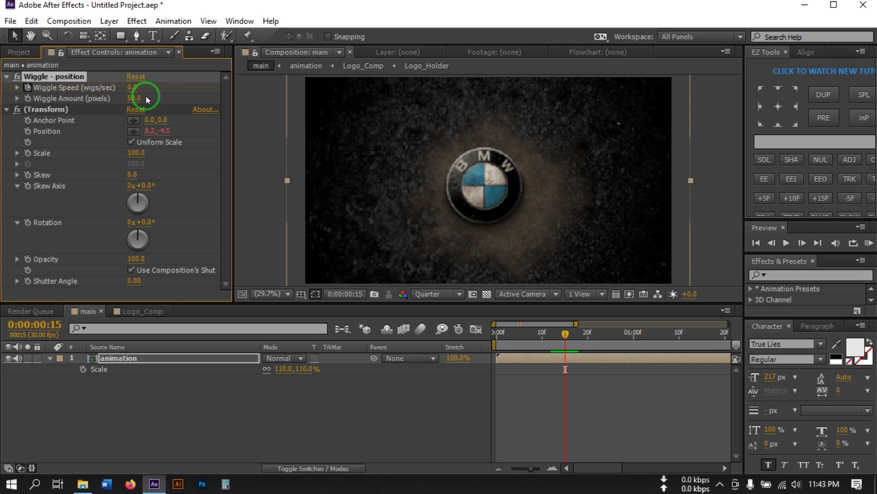
RAM-preview the impact shake and replay the animation from frame 0.
click(425, 411)
key(KP_0)
click(595, 347)
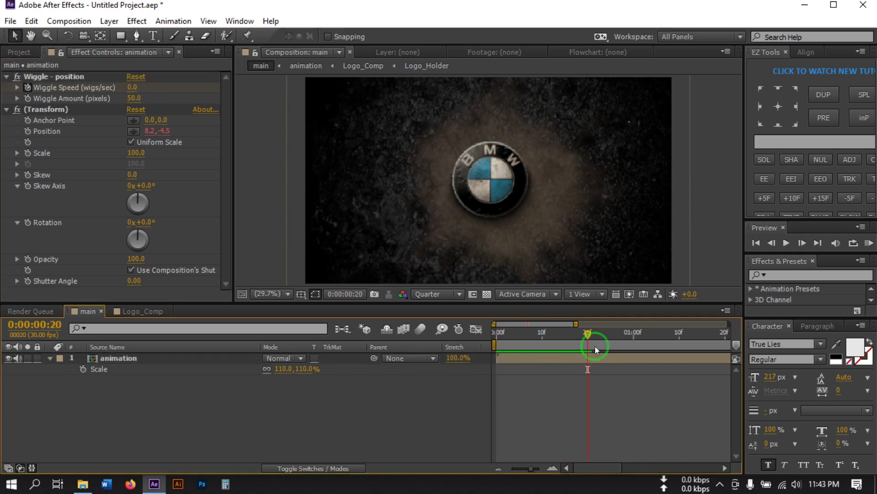
drag(584, 331, 499, 343)
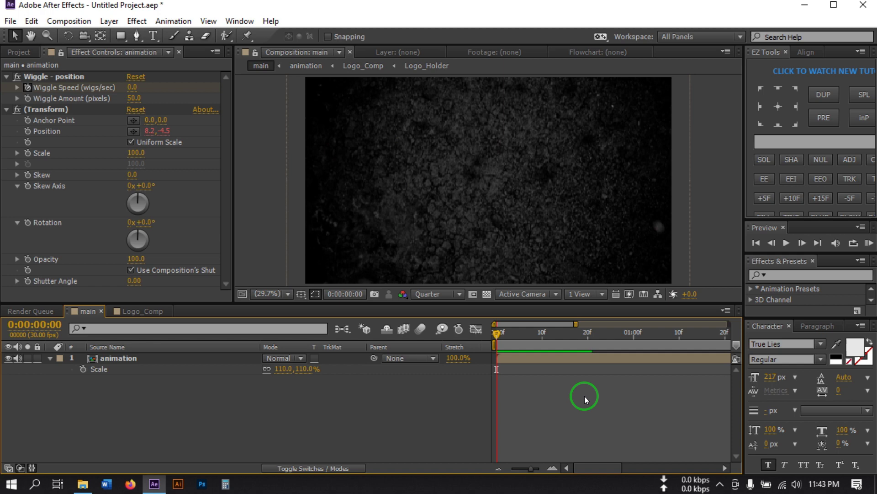
key(space)
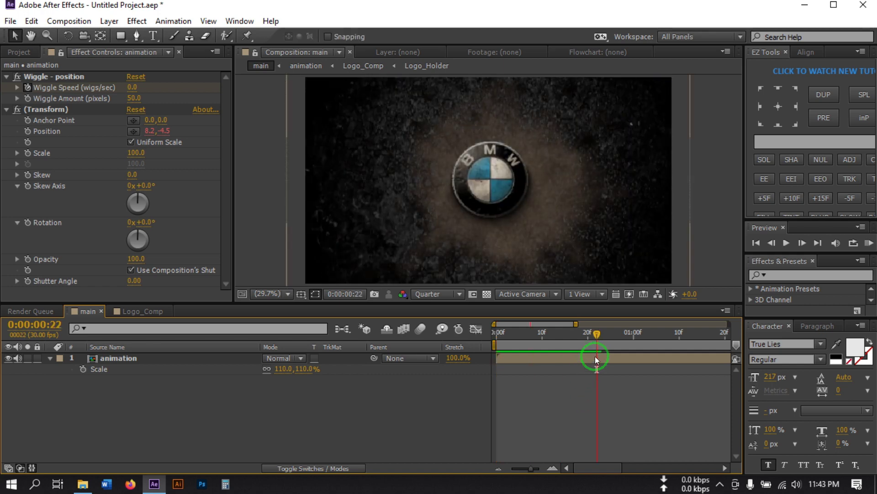
click(575, 339)
drag(575, 339, 457, 355)
key(space)
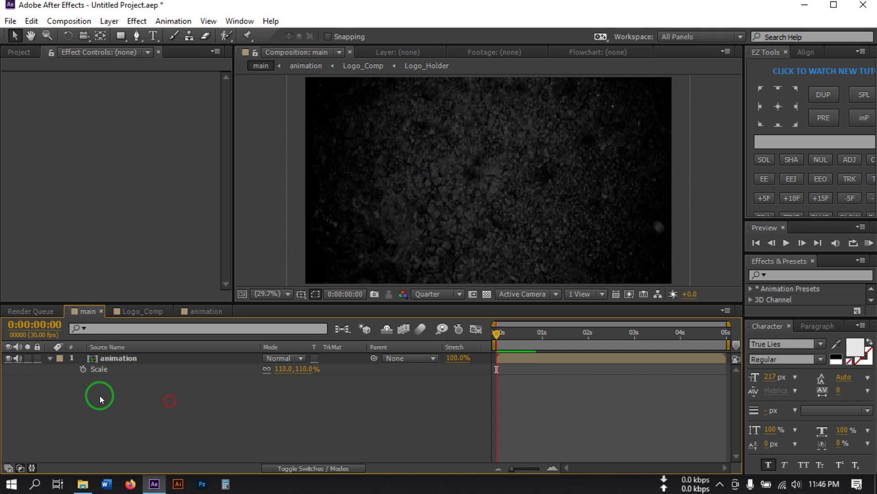
Toggle preserve transparency on the logo animation layer and make it 3D.
right_click(119, 397)
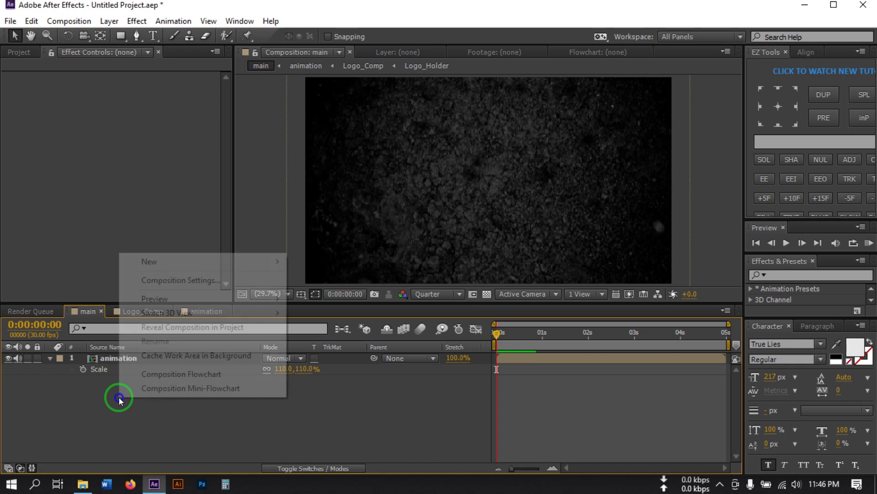
click(147, 444)
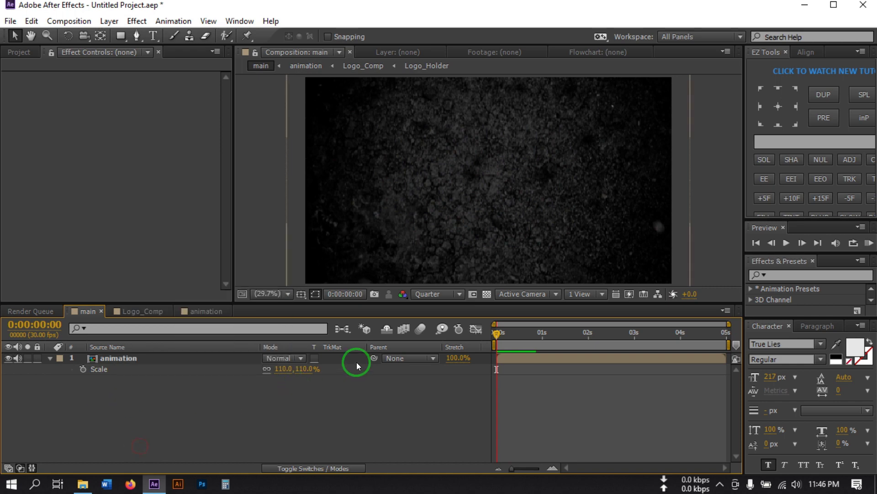
click(313, 358)
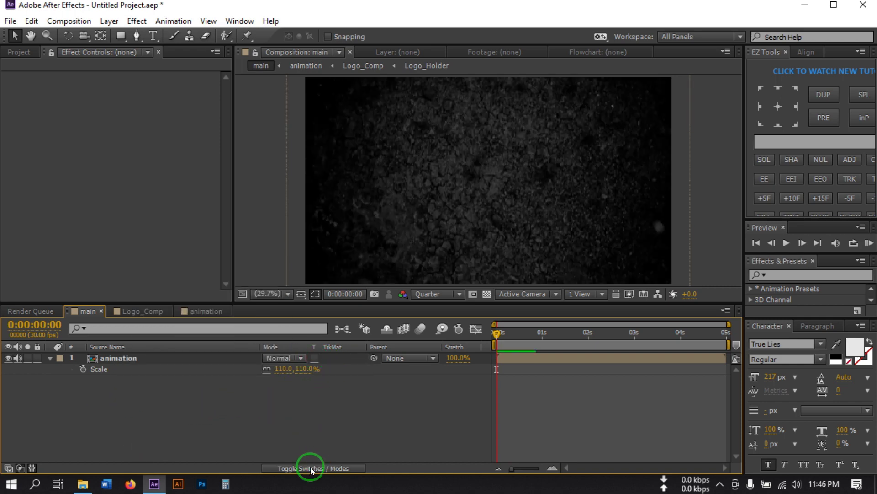
click(311, 467)
click(334, 358)
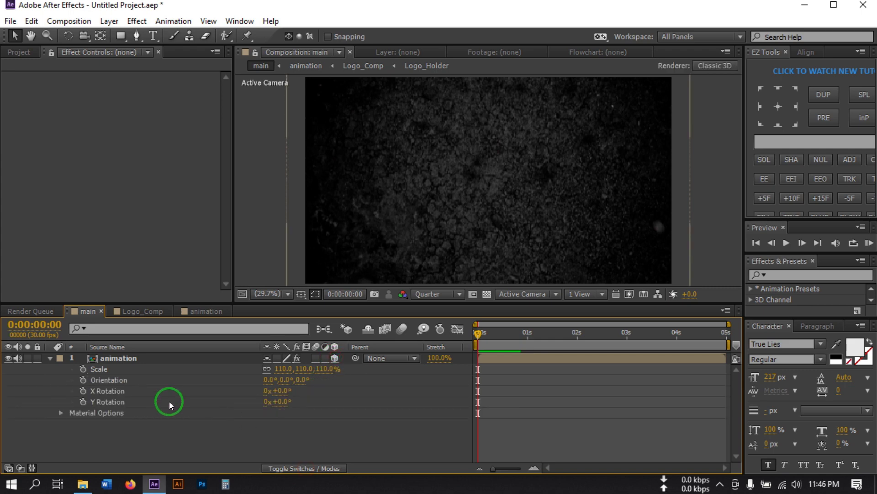
click(50, 358)
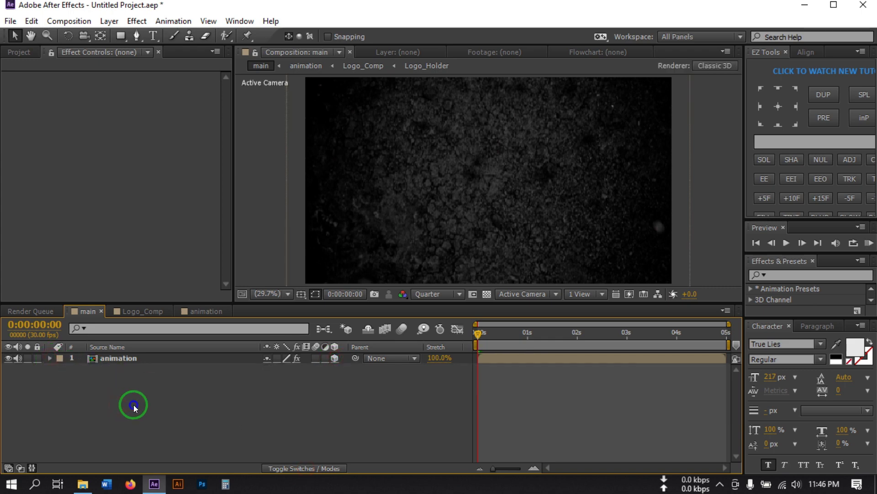
Move the current time to frame 12 and preview the animation.
right_click(134, 404)
click(378, 419)
mouse_move(481, 343)
mouse_down()
mouse_move(514, 340)
mouse_move(470, 348)
mouse_up()
key(space)
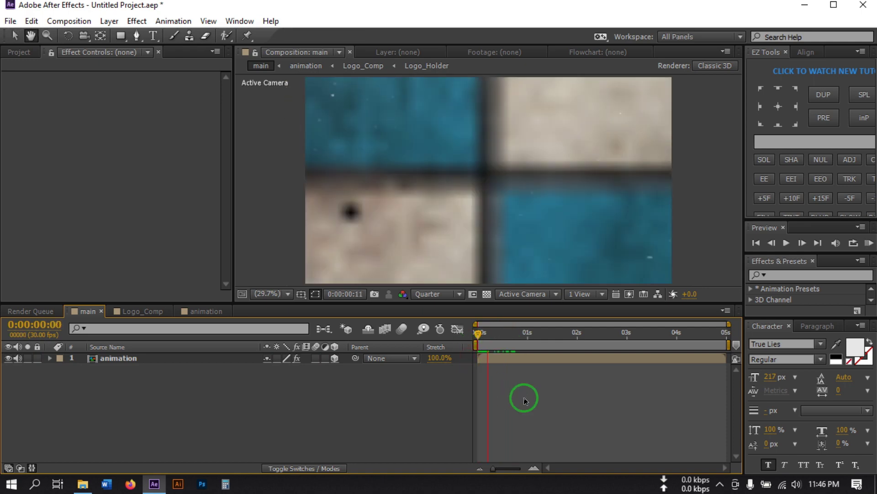
Add a new camera, Camera 1, to the composition, accepting its settings.
right_click(147, 417)
mouse_move(206, 286)
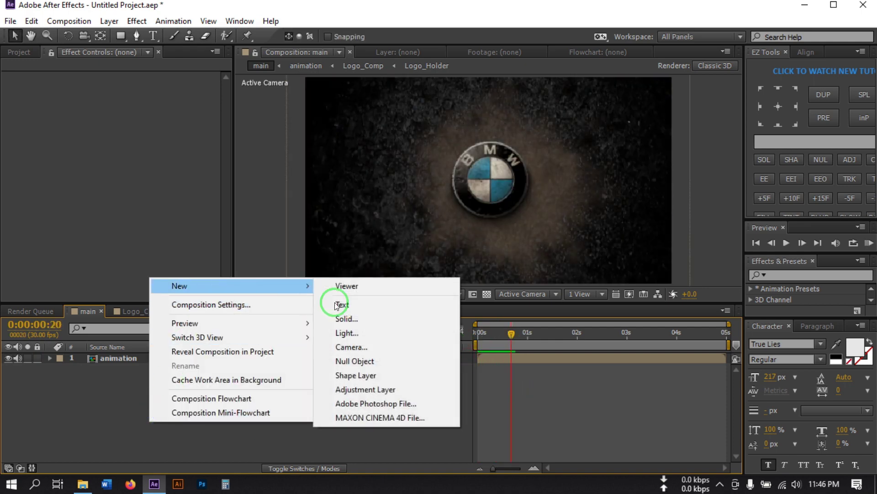
click(359, 347)
click(563, 379)
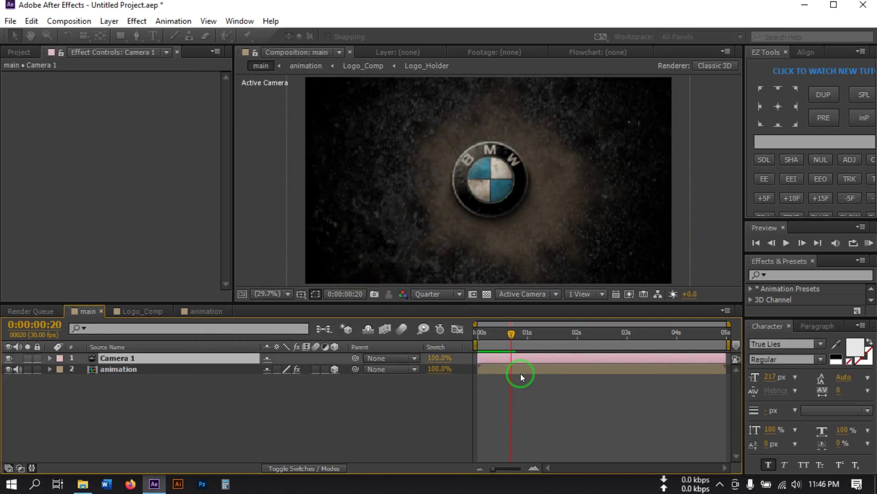
Keyframe Camera 1's Position at 0s, then set Z to -2119.7 at 4:26.
drag(507, 333, 453, 349)
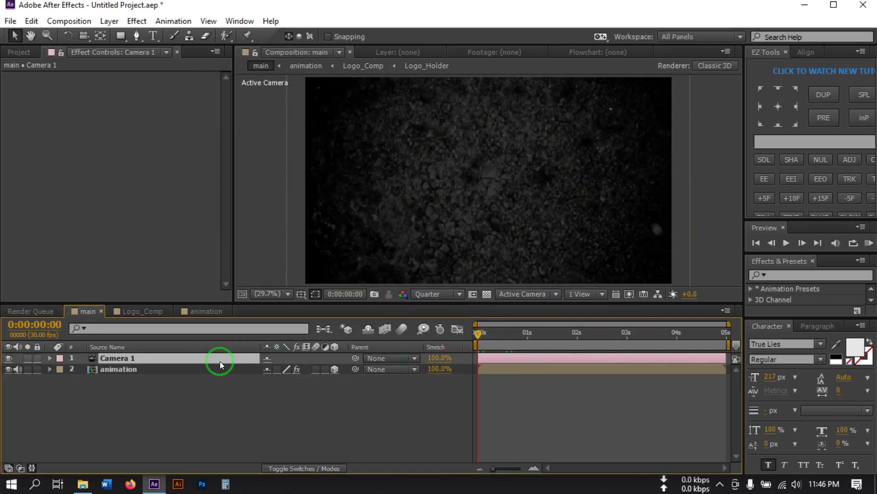
key(p)
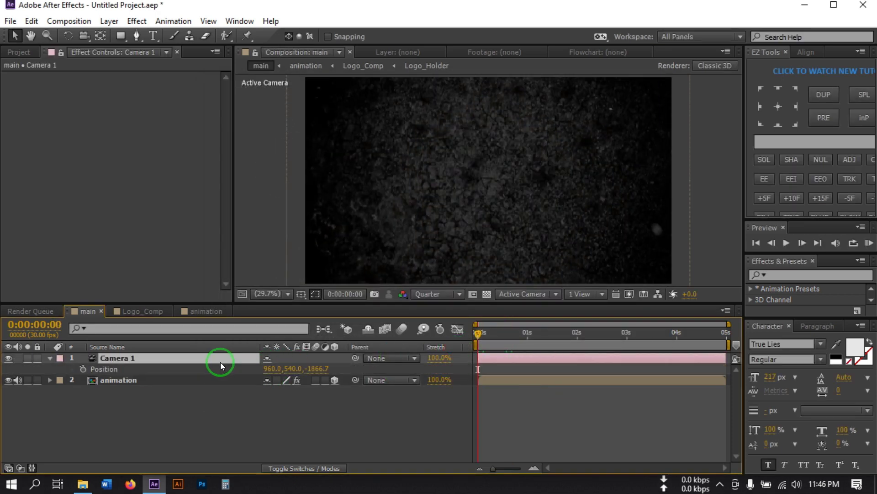
click(84, 368)
click(713, 343)
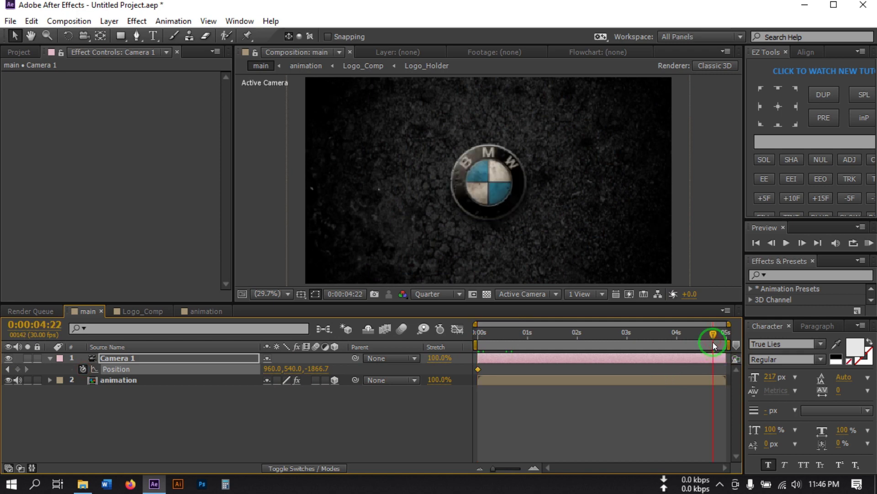
drag(714, 344, 721, 338)
drag(319, 369, 154, 369)
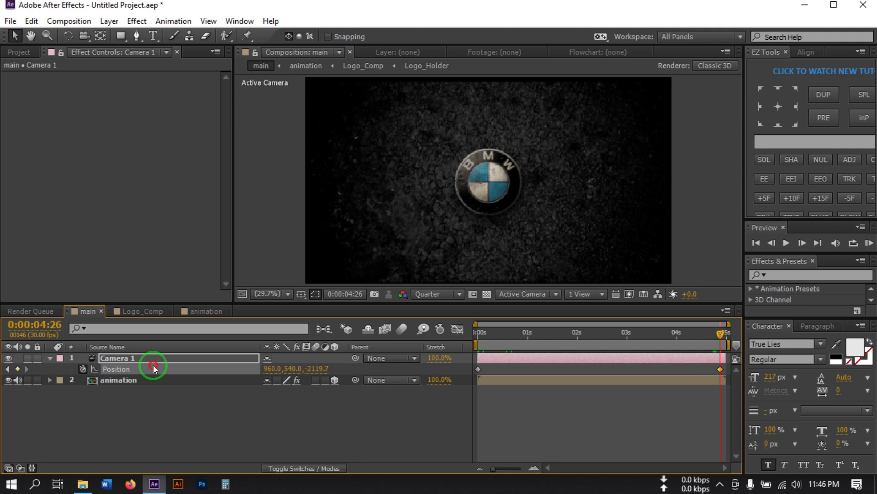
Apply Easy Ease to both camera Position keyframes and return to the start.
click(443, 423)
click(719, 333)
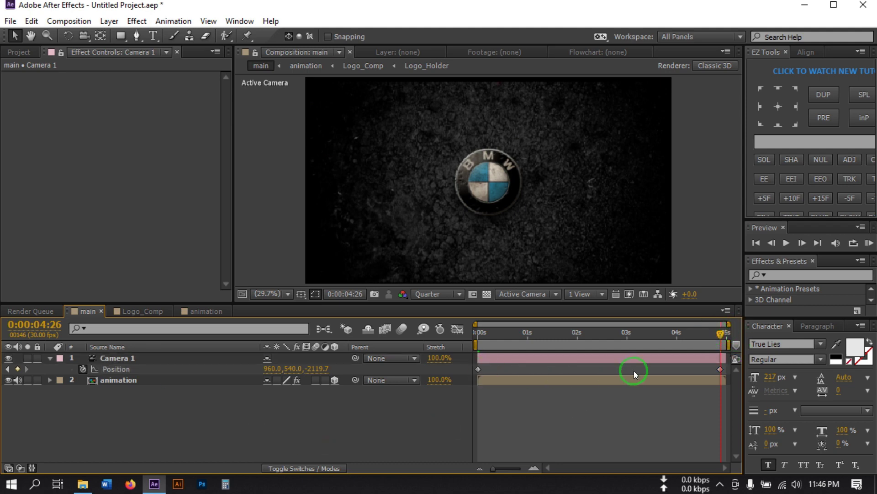
drag(722, 370, 462, 373)
right_click(478, 369)
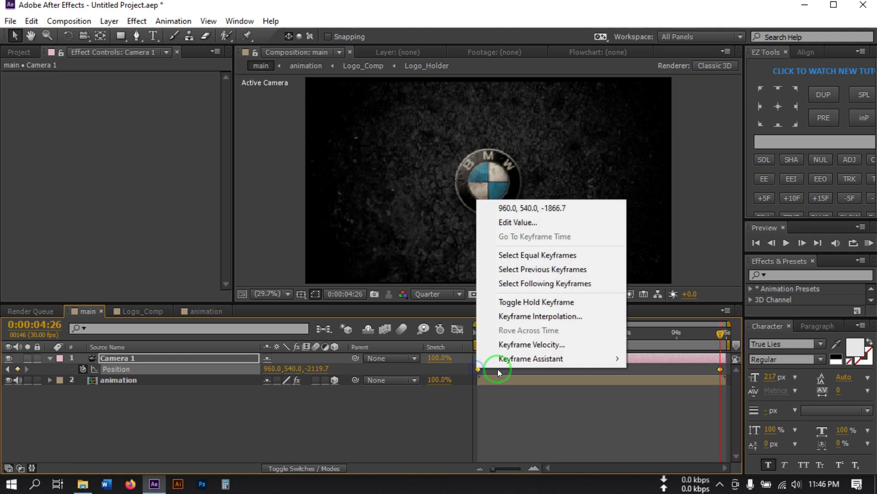
mouse_move(518, 363)
click(682, 388)
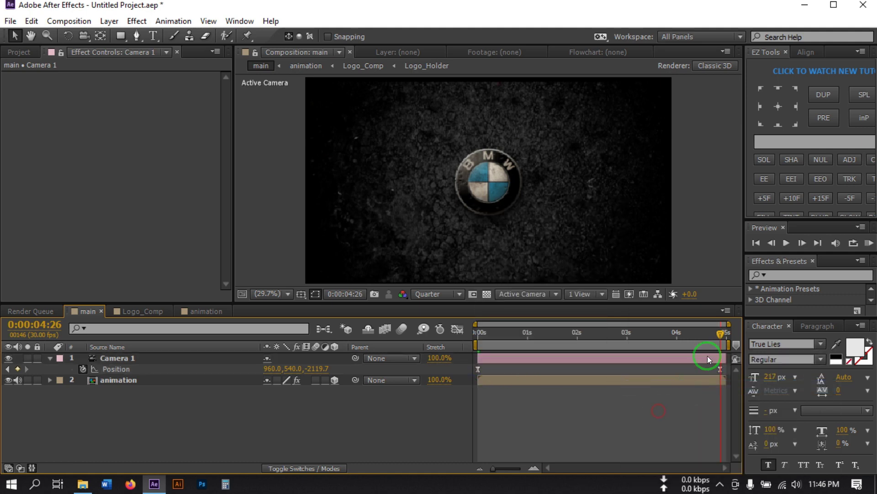
drag(525, 347, 466, 348)
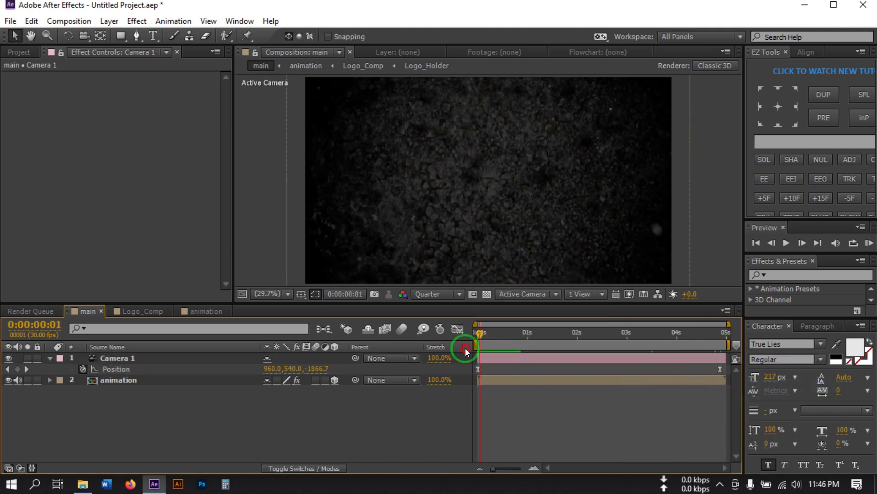
key(space)
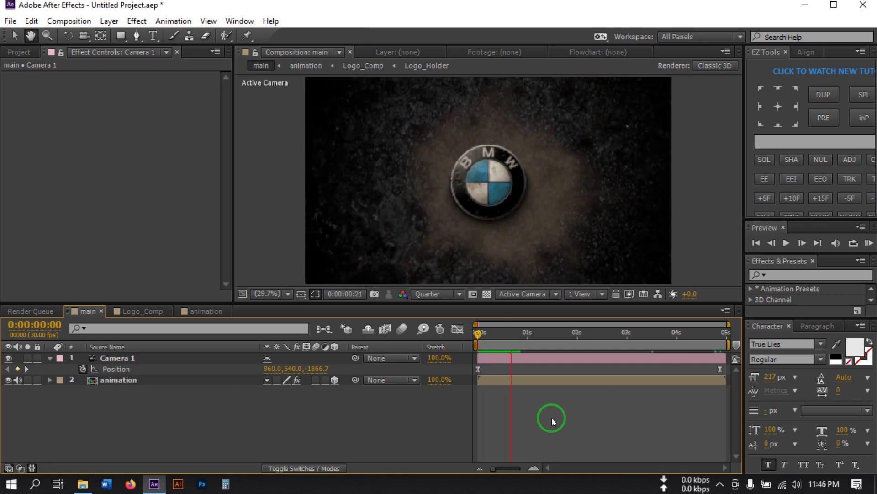